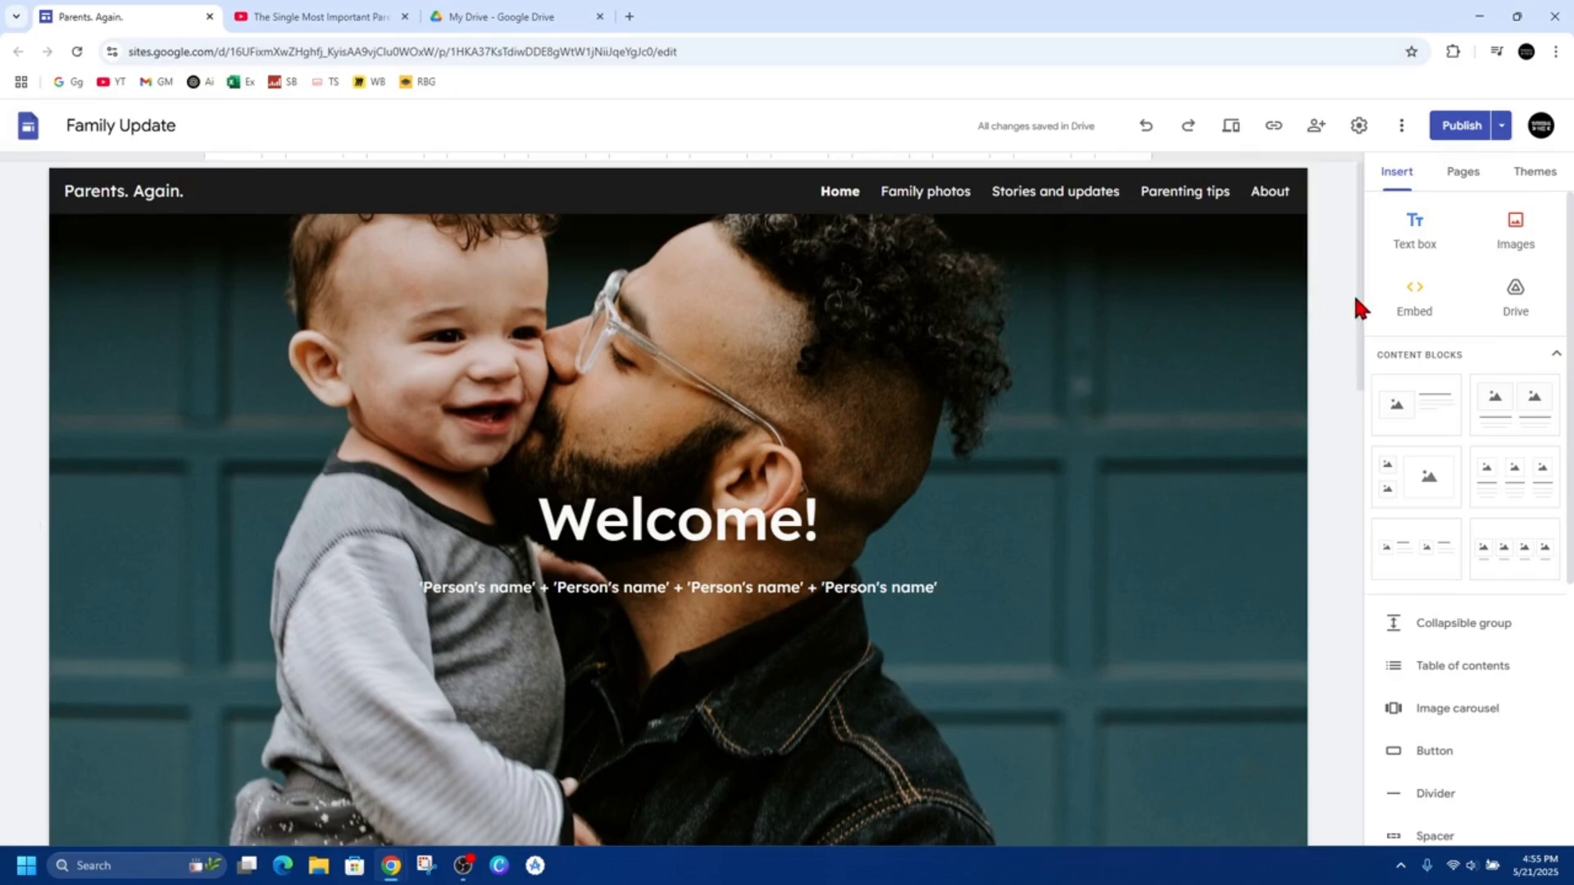
pyautogui.moveTo(1356, 306)
pyautogui.mouseDown()
pyautogui.moveTo(1321, 757)
pyautogui.moveTo(1328, 236)
pyautogui.mouseUp()
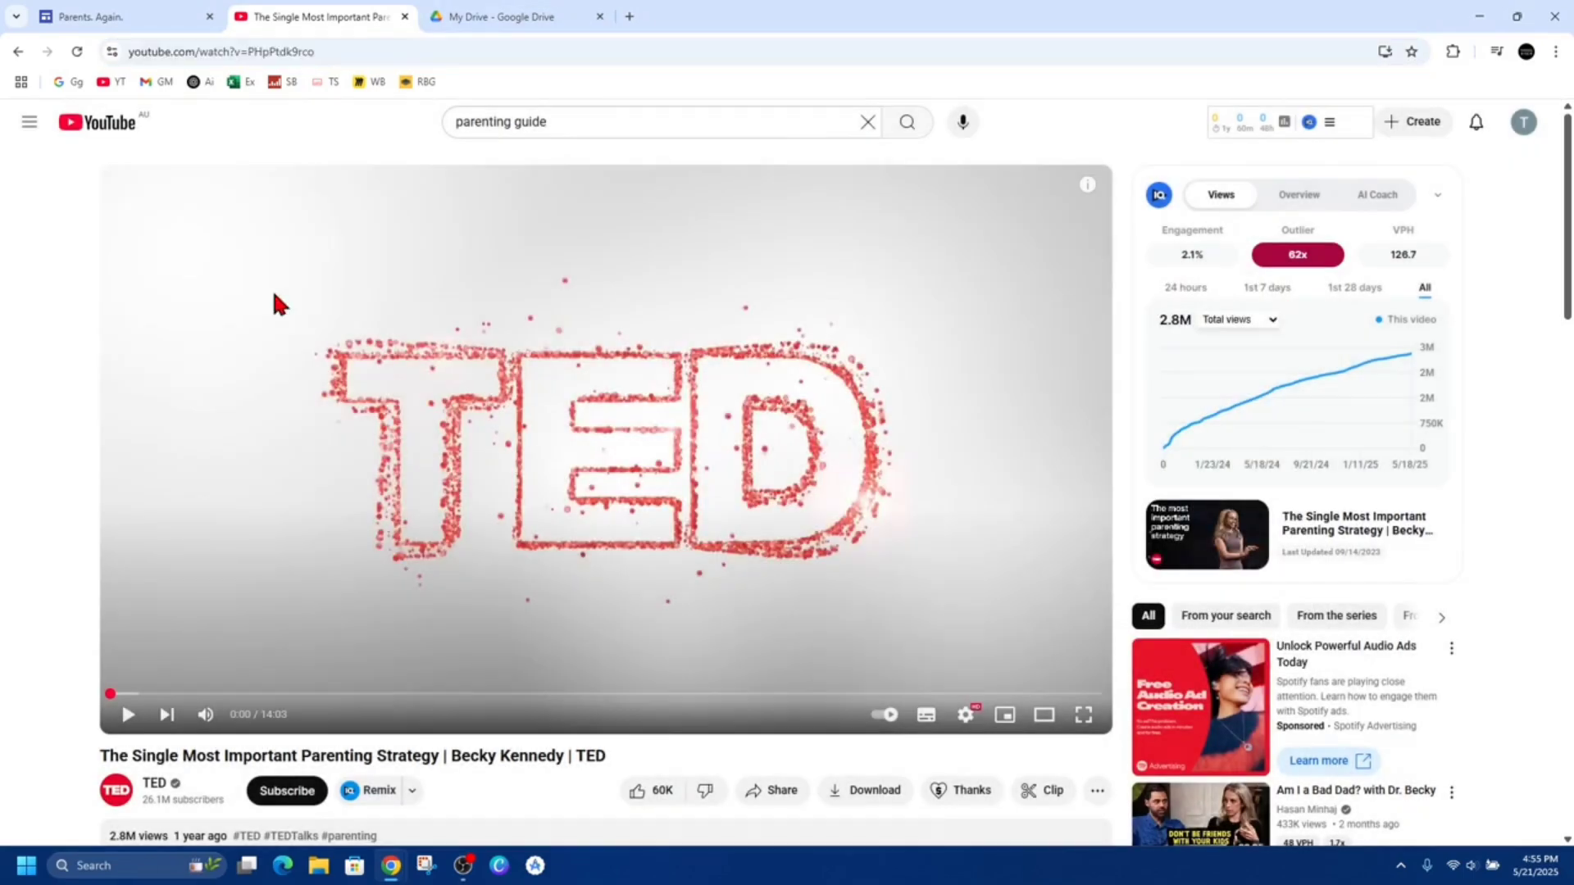
pyautogui.scroll(-1, 553, 714)
pyautogui.scroll(1, 416, 295)
# Step: Select the TED parenting video's web address on YouTube for copying
pyautogui.click(213, 51)
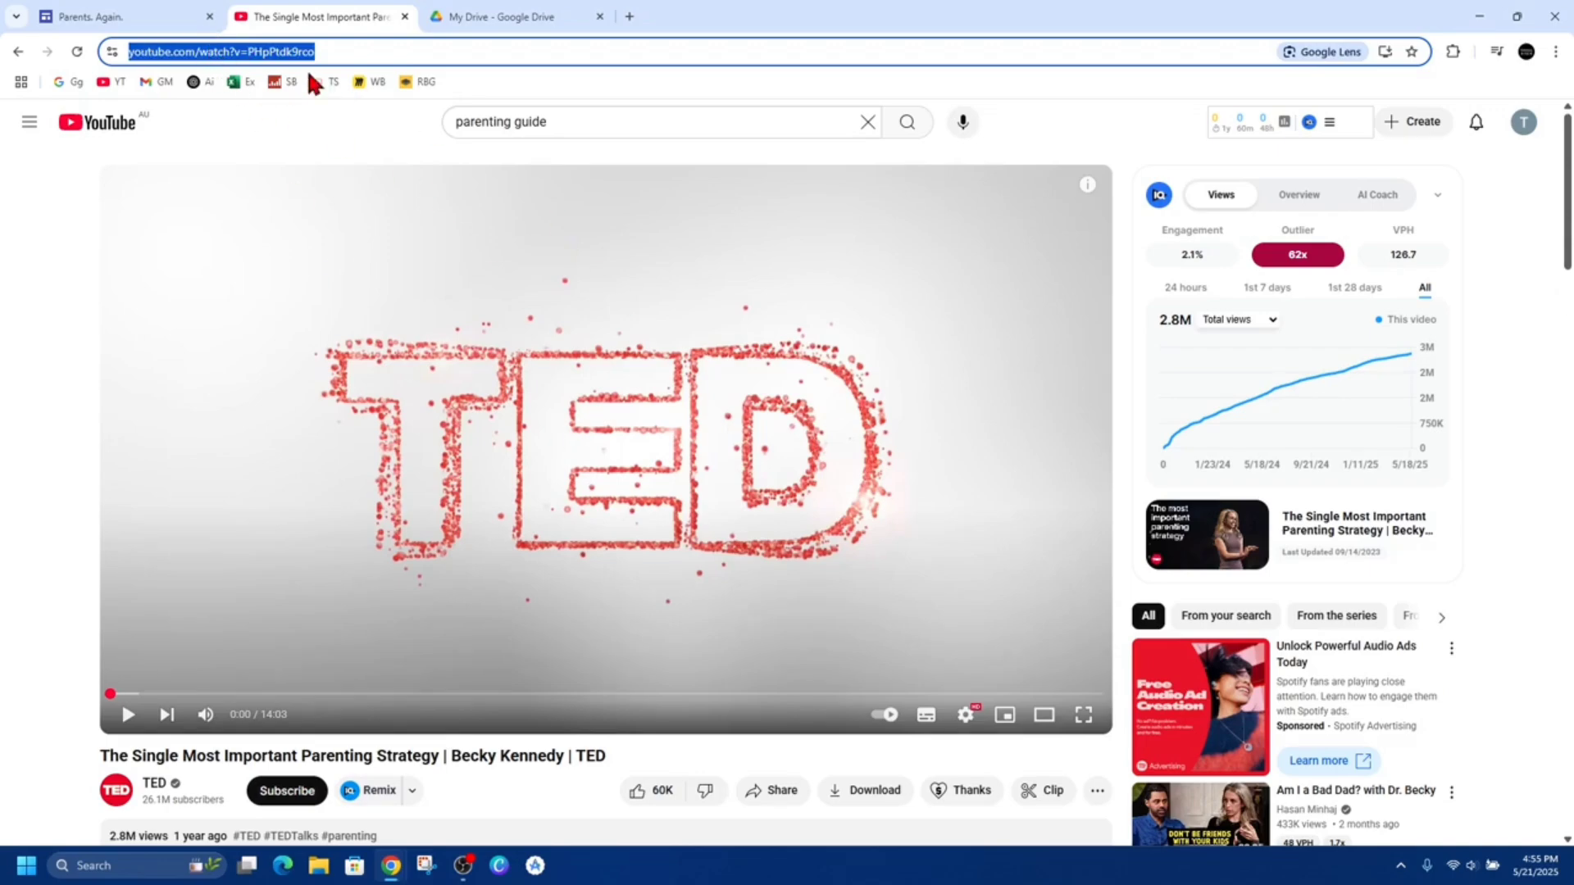
# Step: Embed the TED video by its pasted link, move it below the cards, then delete it
pyautogui.click(174, 19)
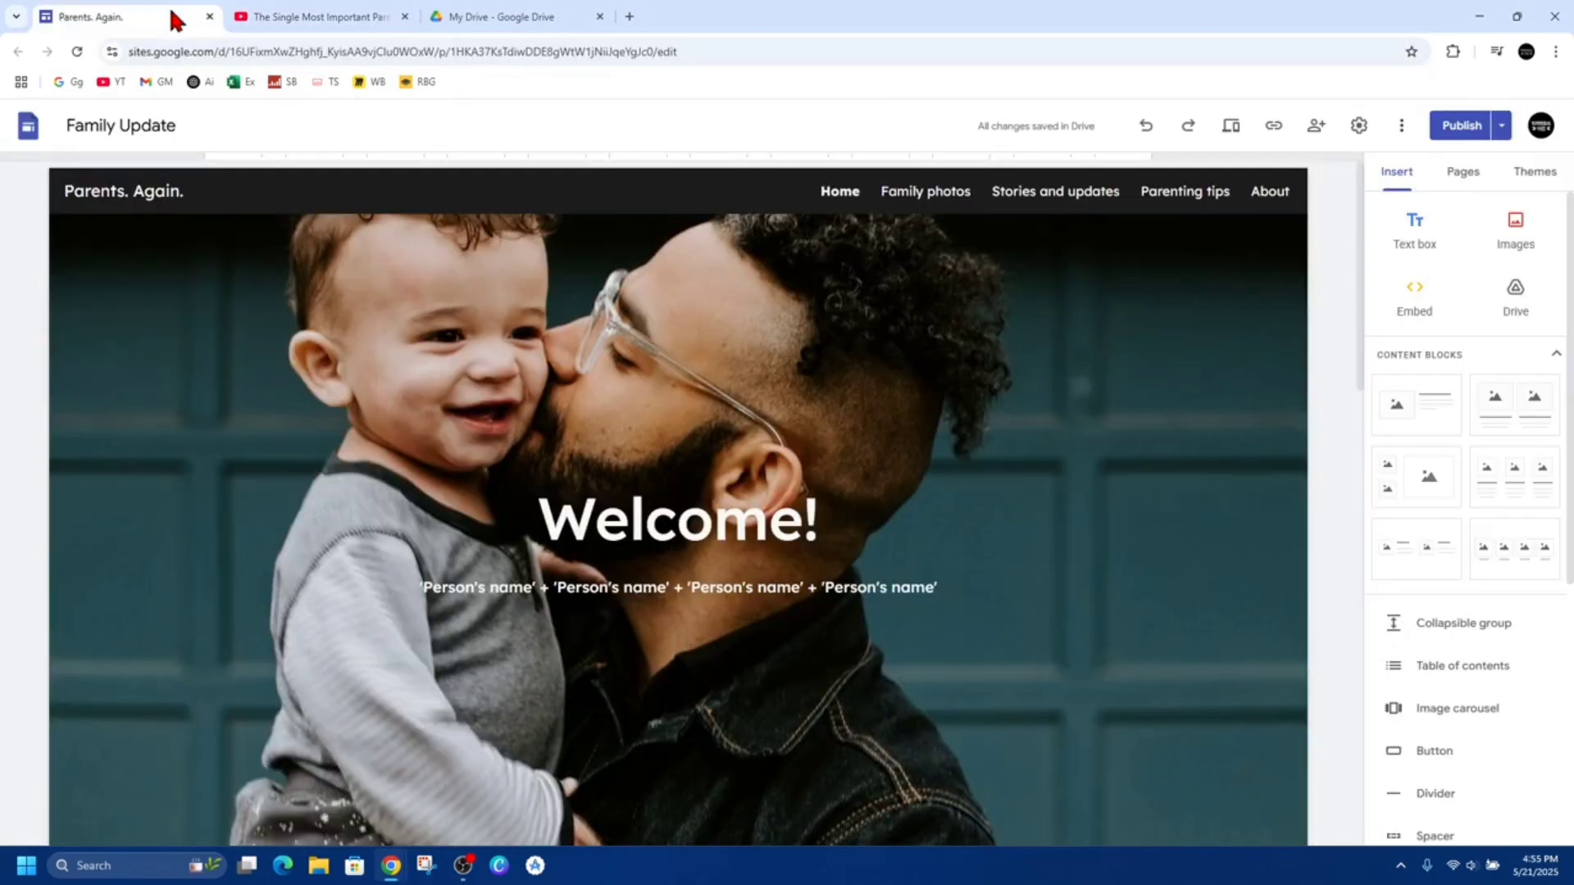
pyautogui.click(1413, 308)
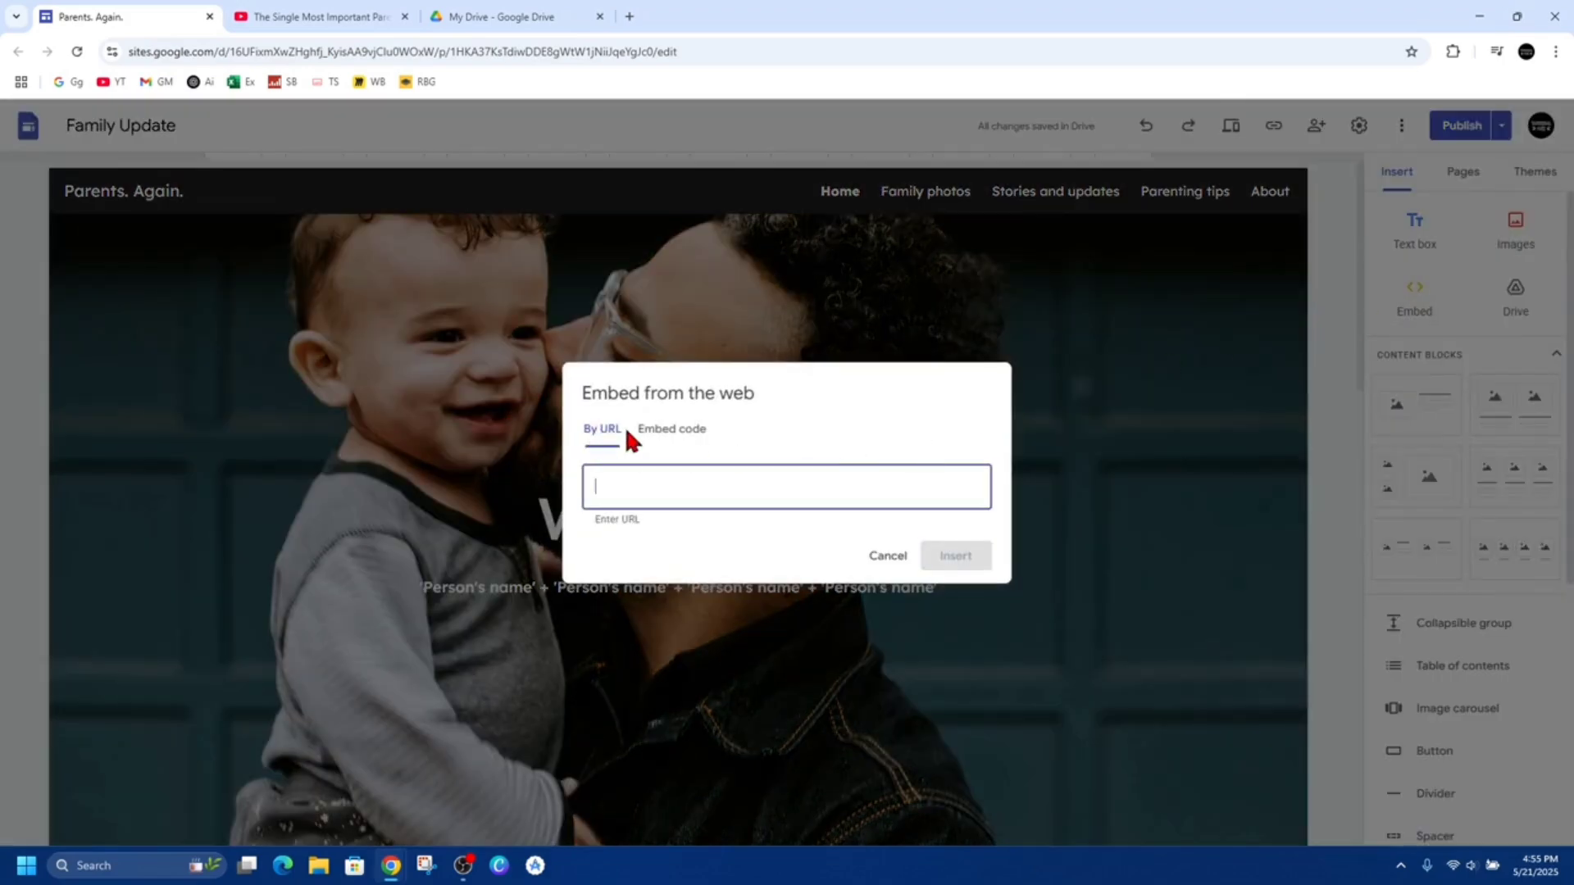
pyautogui.write('https://www.youtube.com/watch?v=PHpPtdk9rco')
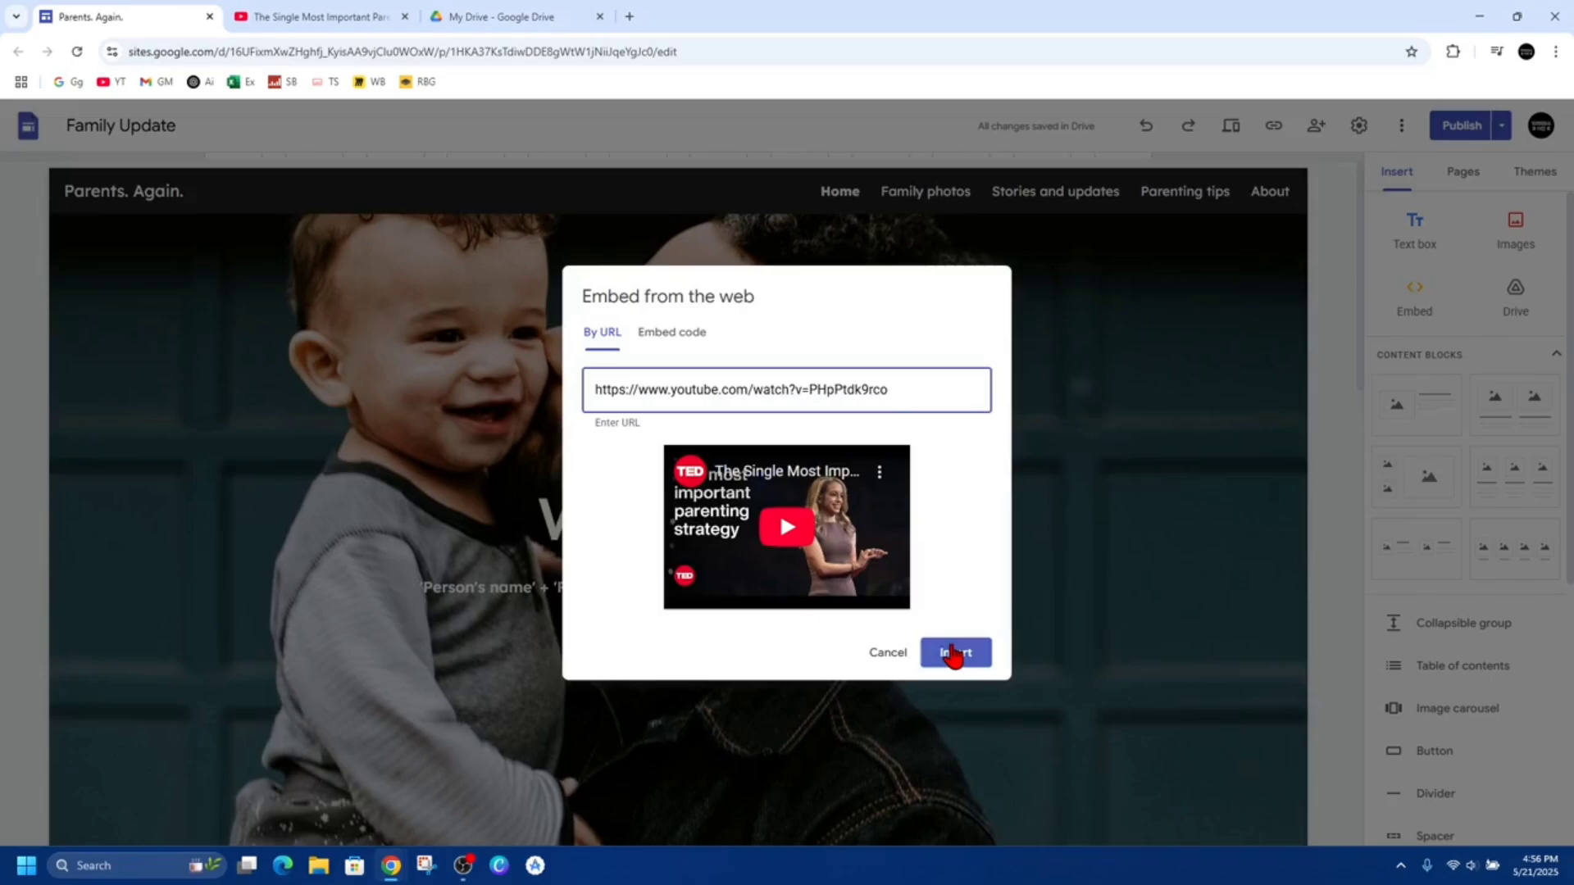
pyautogui.click(955, 653)
pyautogui.moveTo(428, 389)
pyautogui.mouseDown()
pyautogui.moveTo(719, 193)
pyautogui.moveTo(540, 369)
pyautogui.mouseUp()
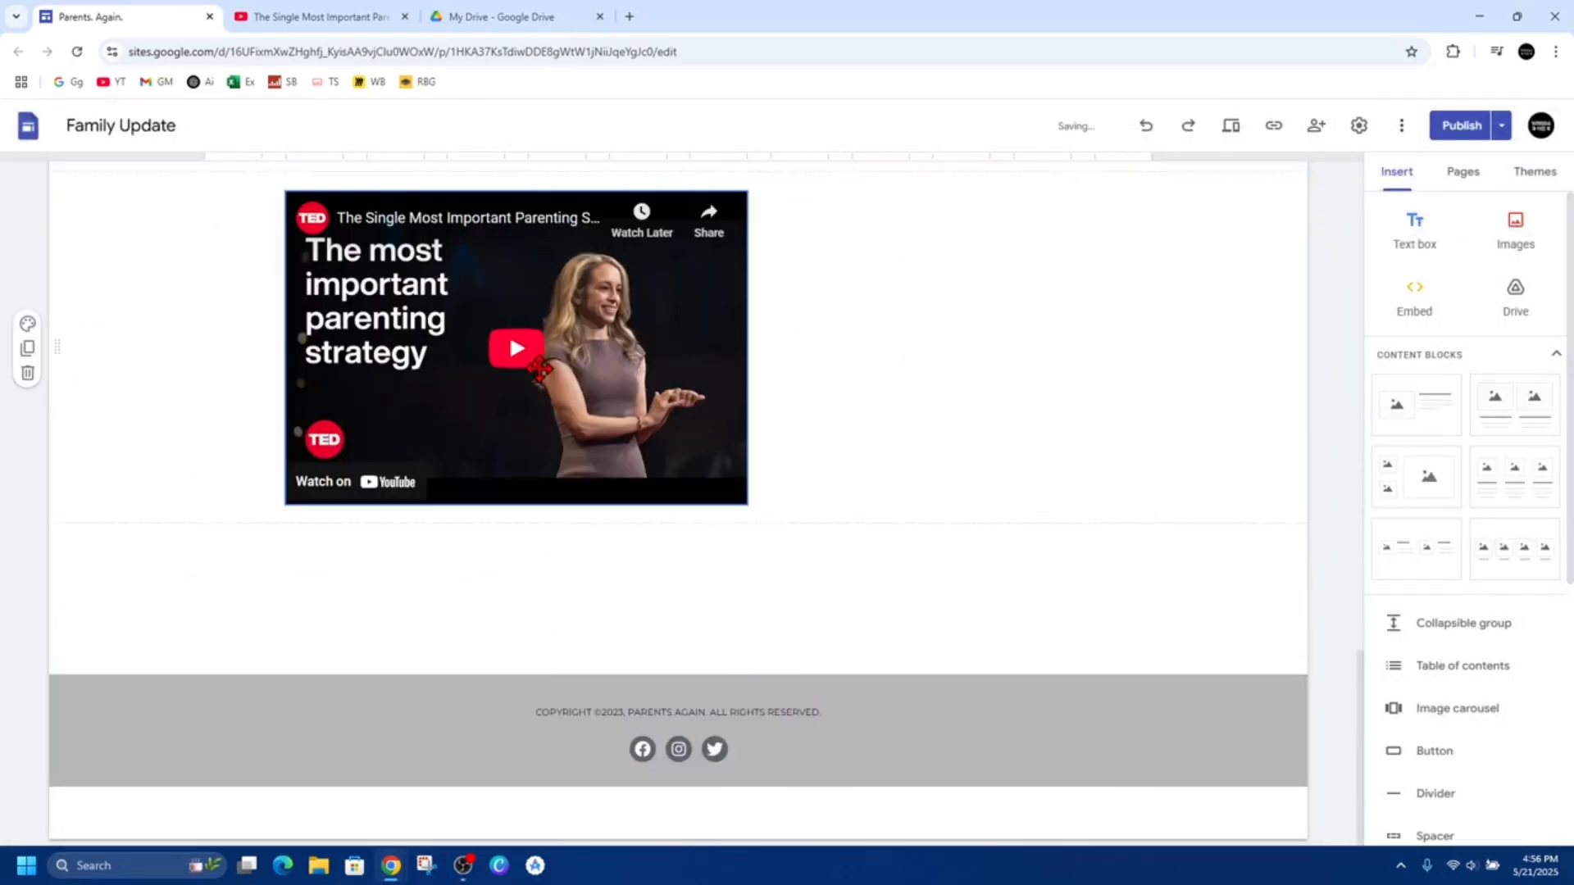
pyautogui.press('Delete')
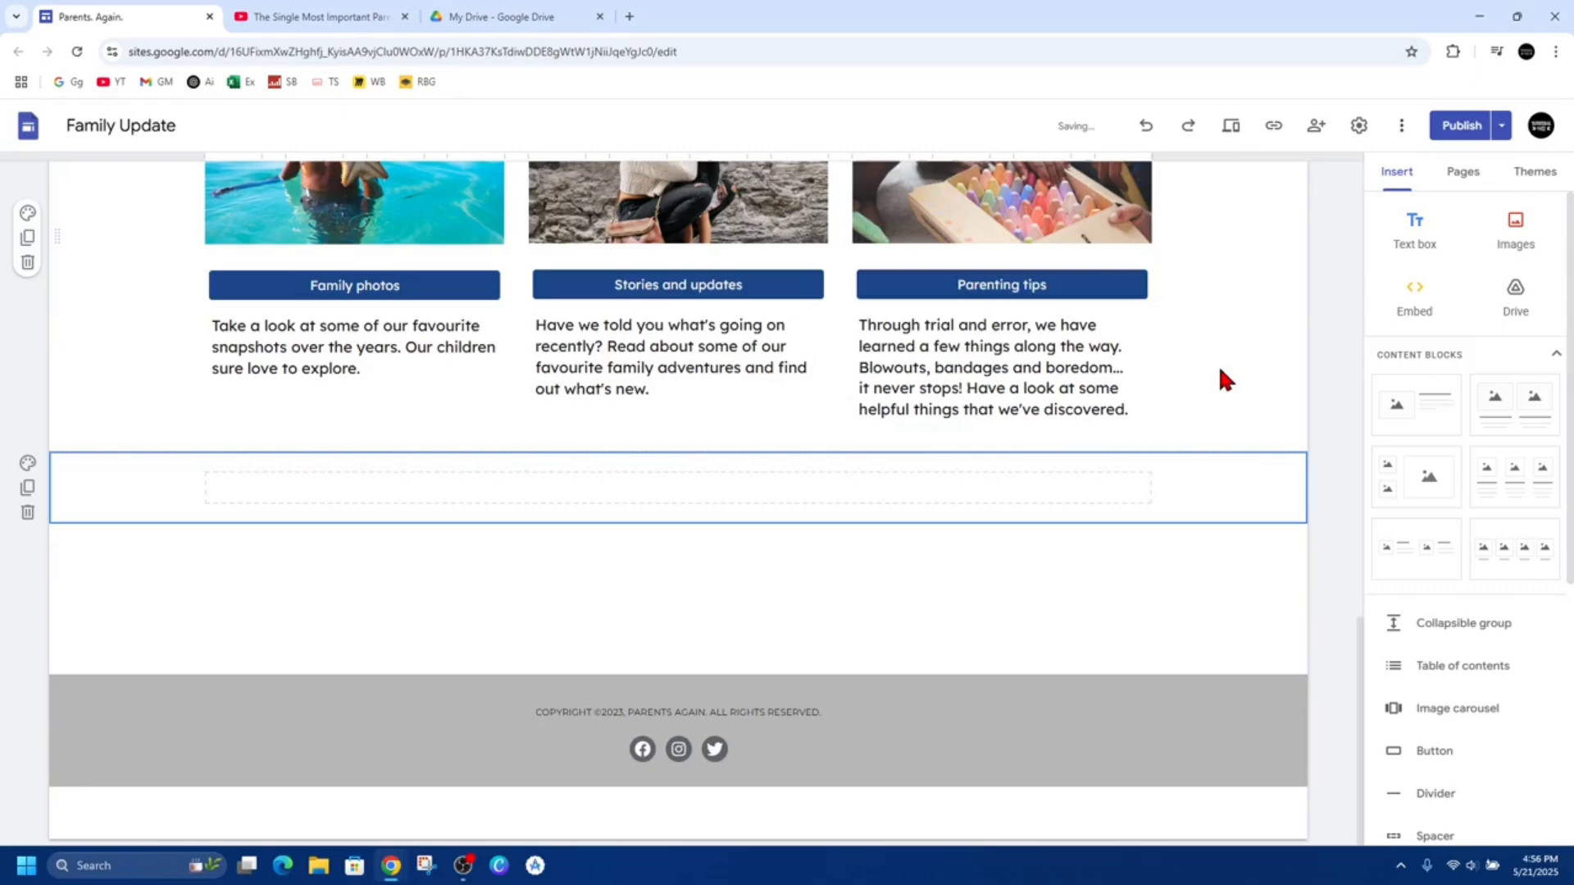
# Step: Copy the TED video's embed code from YouTube's Share options for the Sites embed-code dialog
pyautogui.click(1412, 301)
pyautogui.click(664, 402)
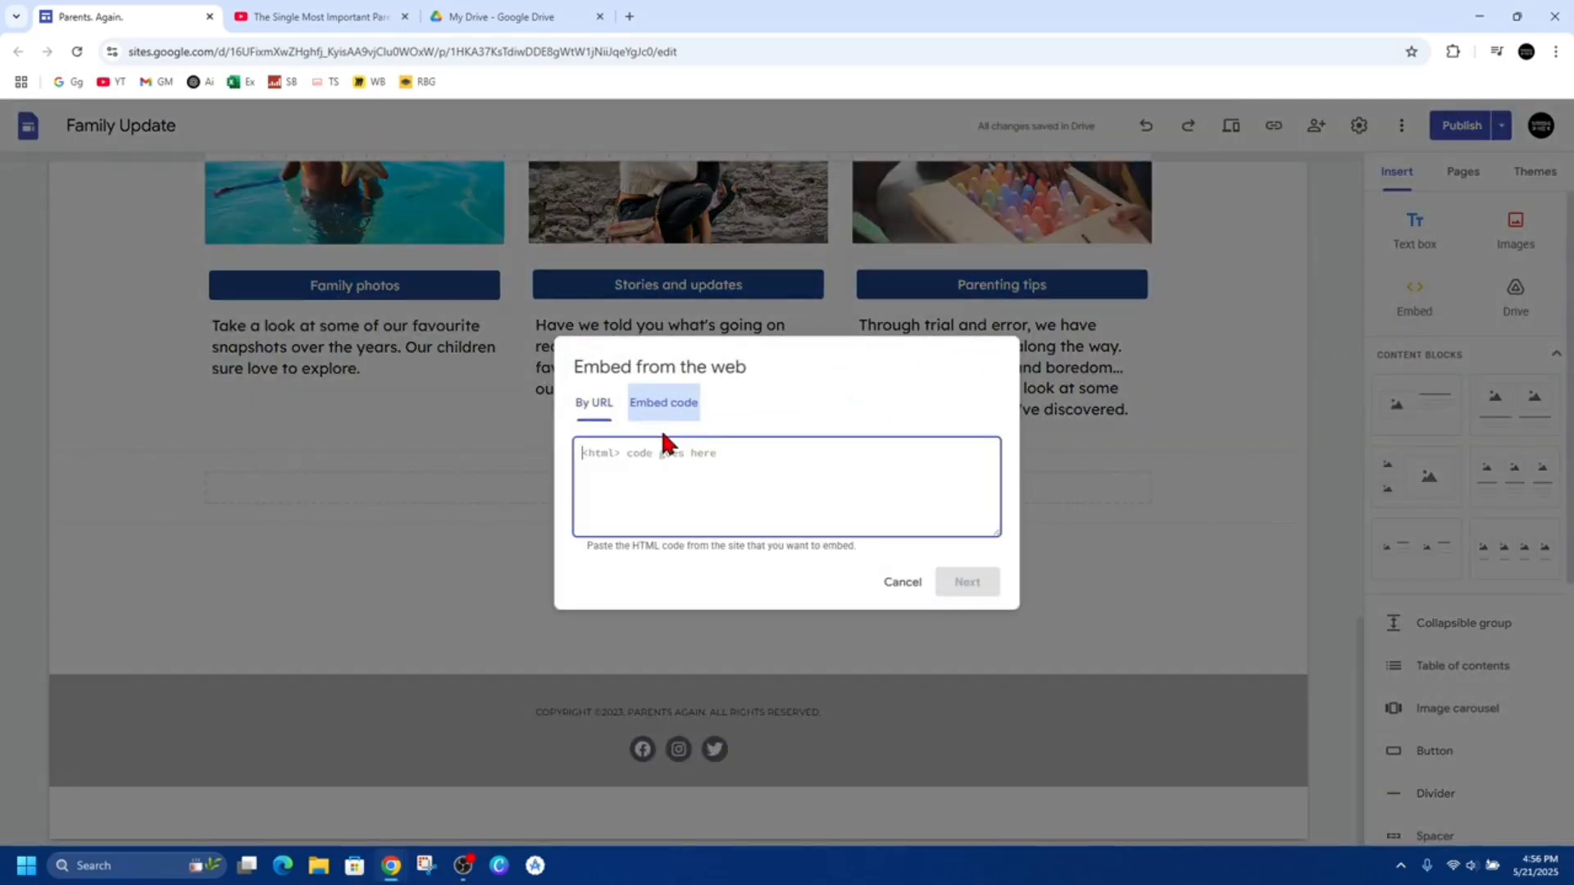
pyautogui.click(353, 16)
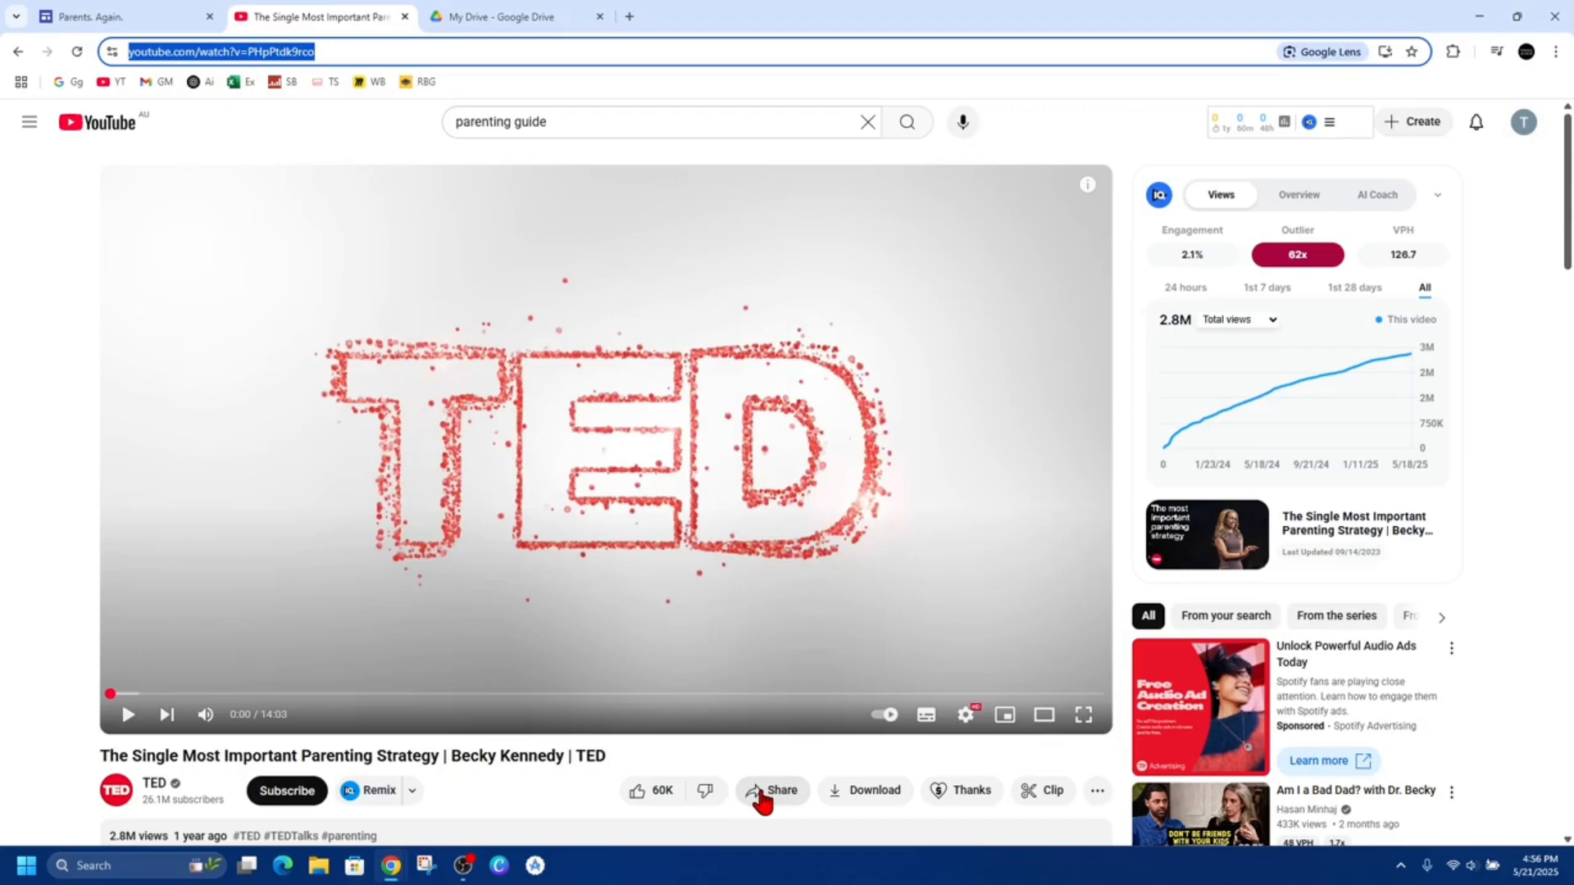
pyautogui.click(768, 797)
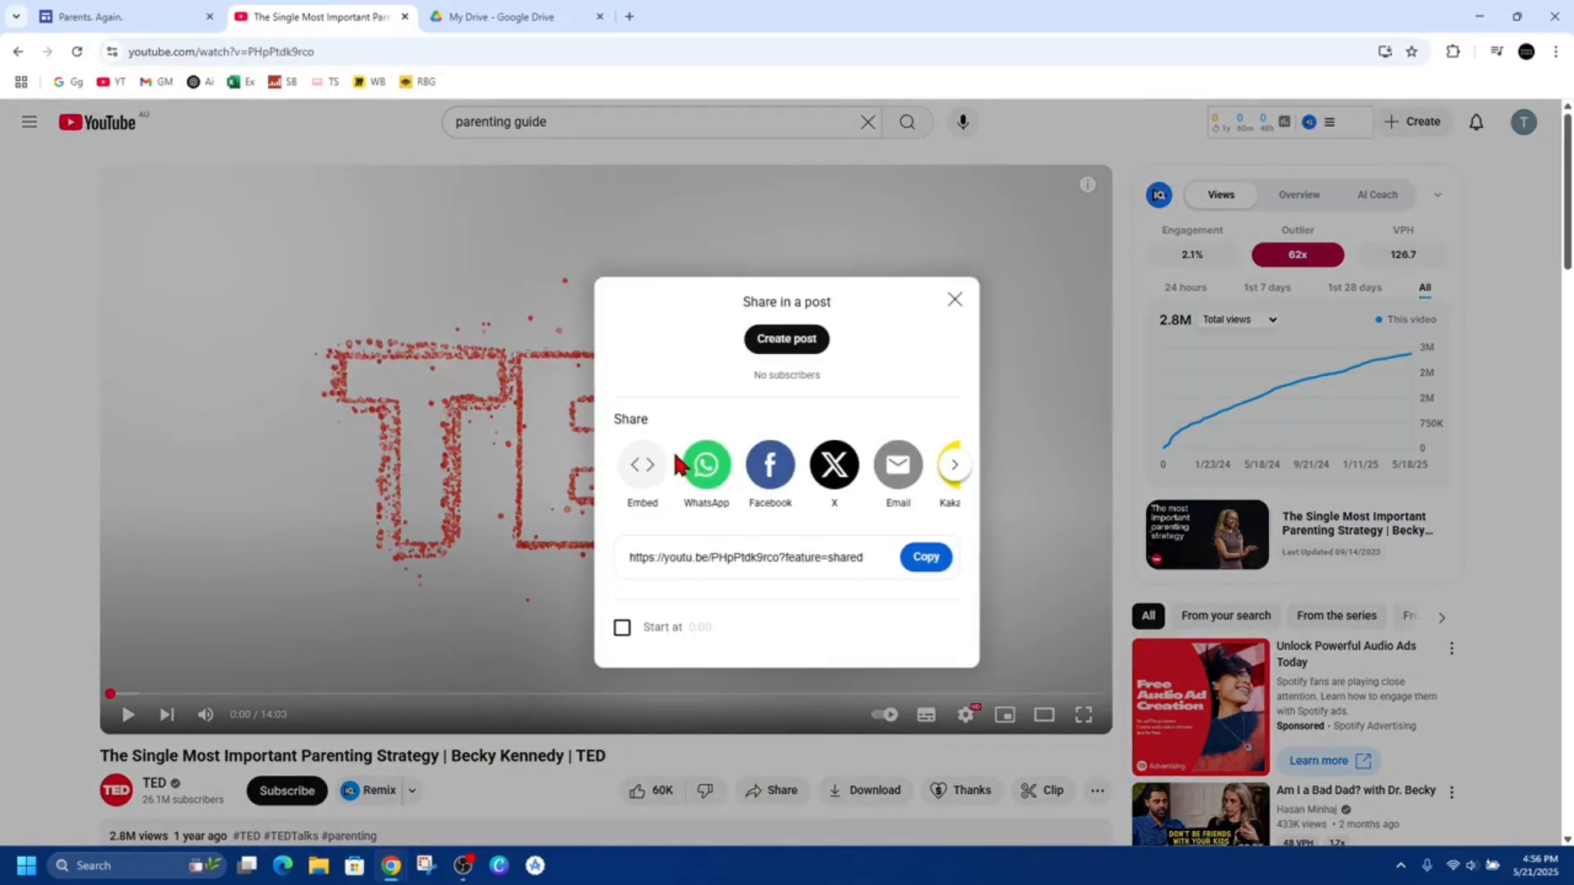
pyautogui.click(643, 474)
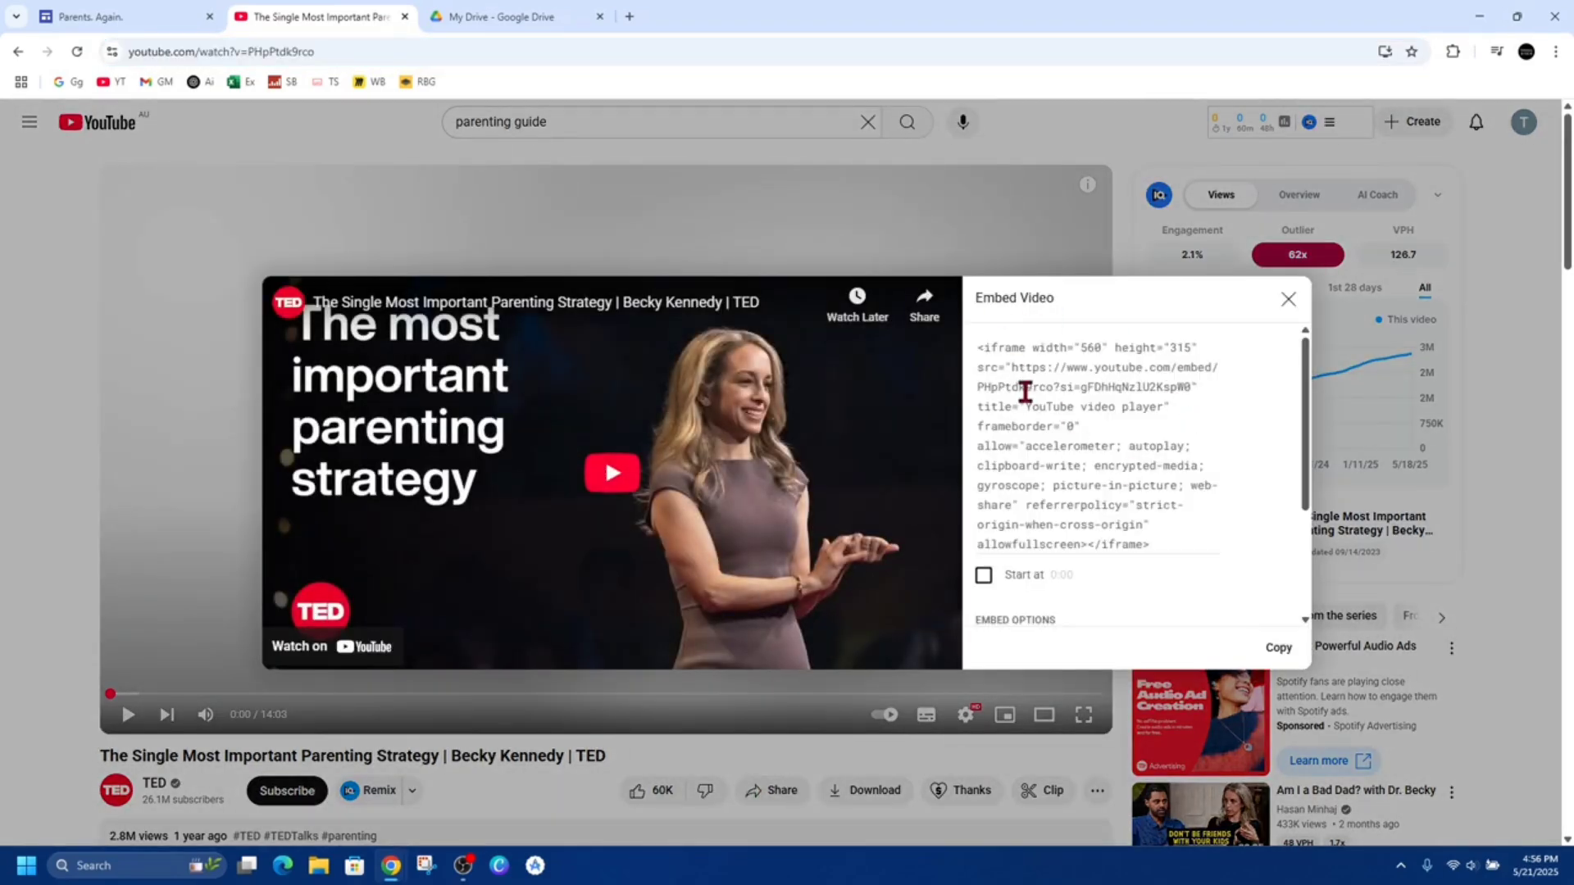
pyautogui.click(1277, 647)
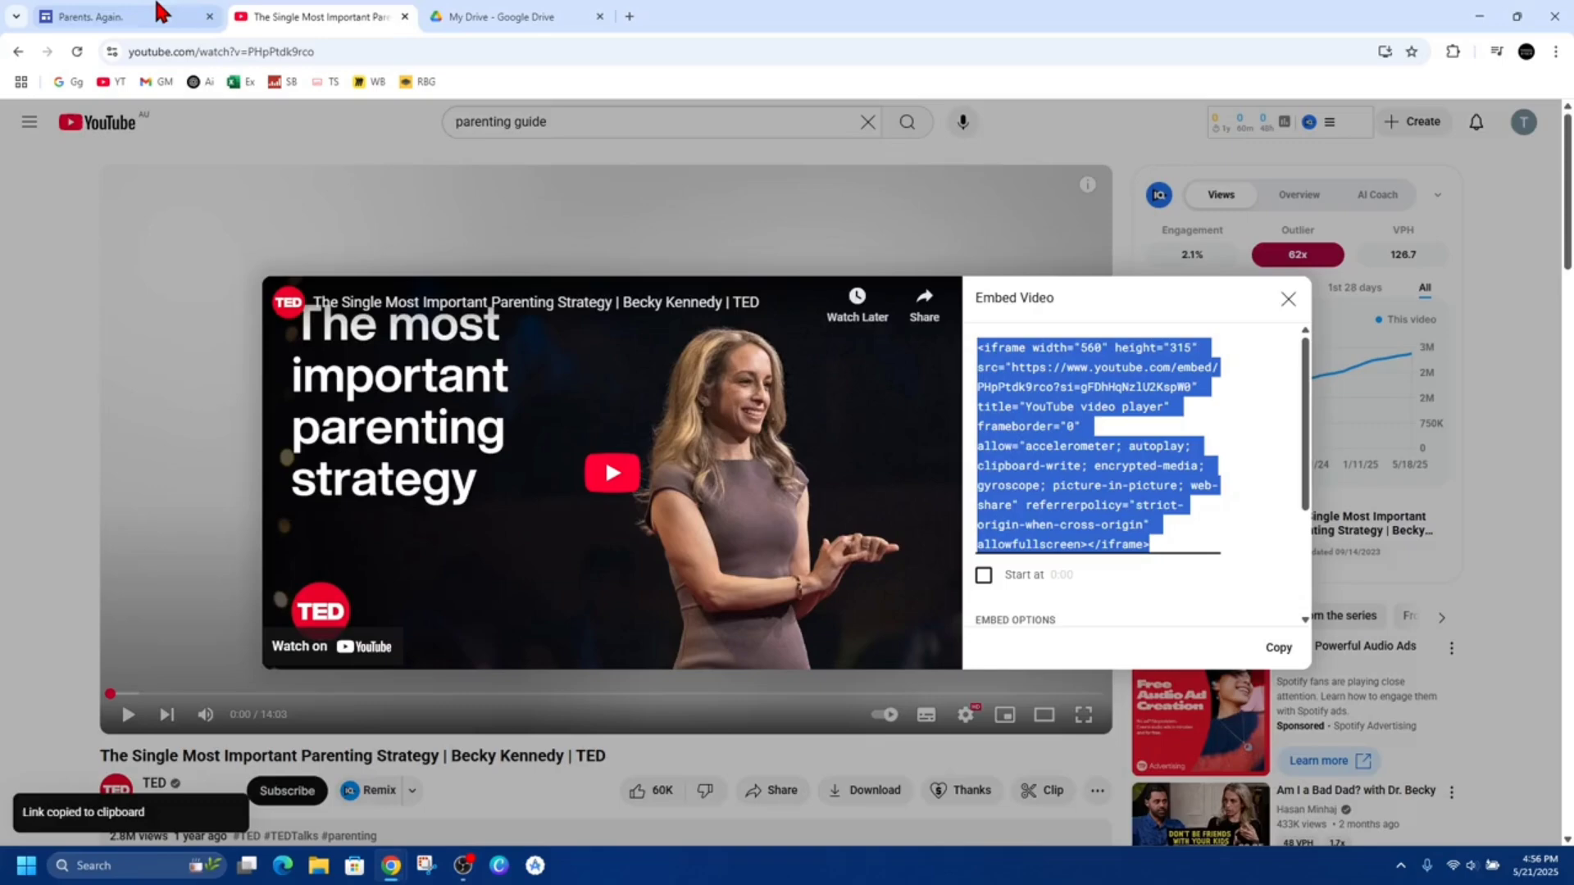
pyautogui.click(112, 16)
# Step: Insert the TED video's pasted iframe code and place the embed in the section below the cards
pyautogui.write('<iframe width="560" height="315" src="https://www.youtube.com/embed/PHpPtdk9rco?si=gFDhHqNzlU2KspW0" title="YouTube video player" frameborder="0" allow="accelerometer; autoplay; clipboard-write; encrypted-media; gyroscope; picture-in-picture; web-share" referrerpolicy="strict-origin-when-cross-origin" allowfullscreen></iframe>')
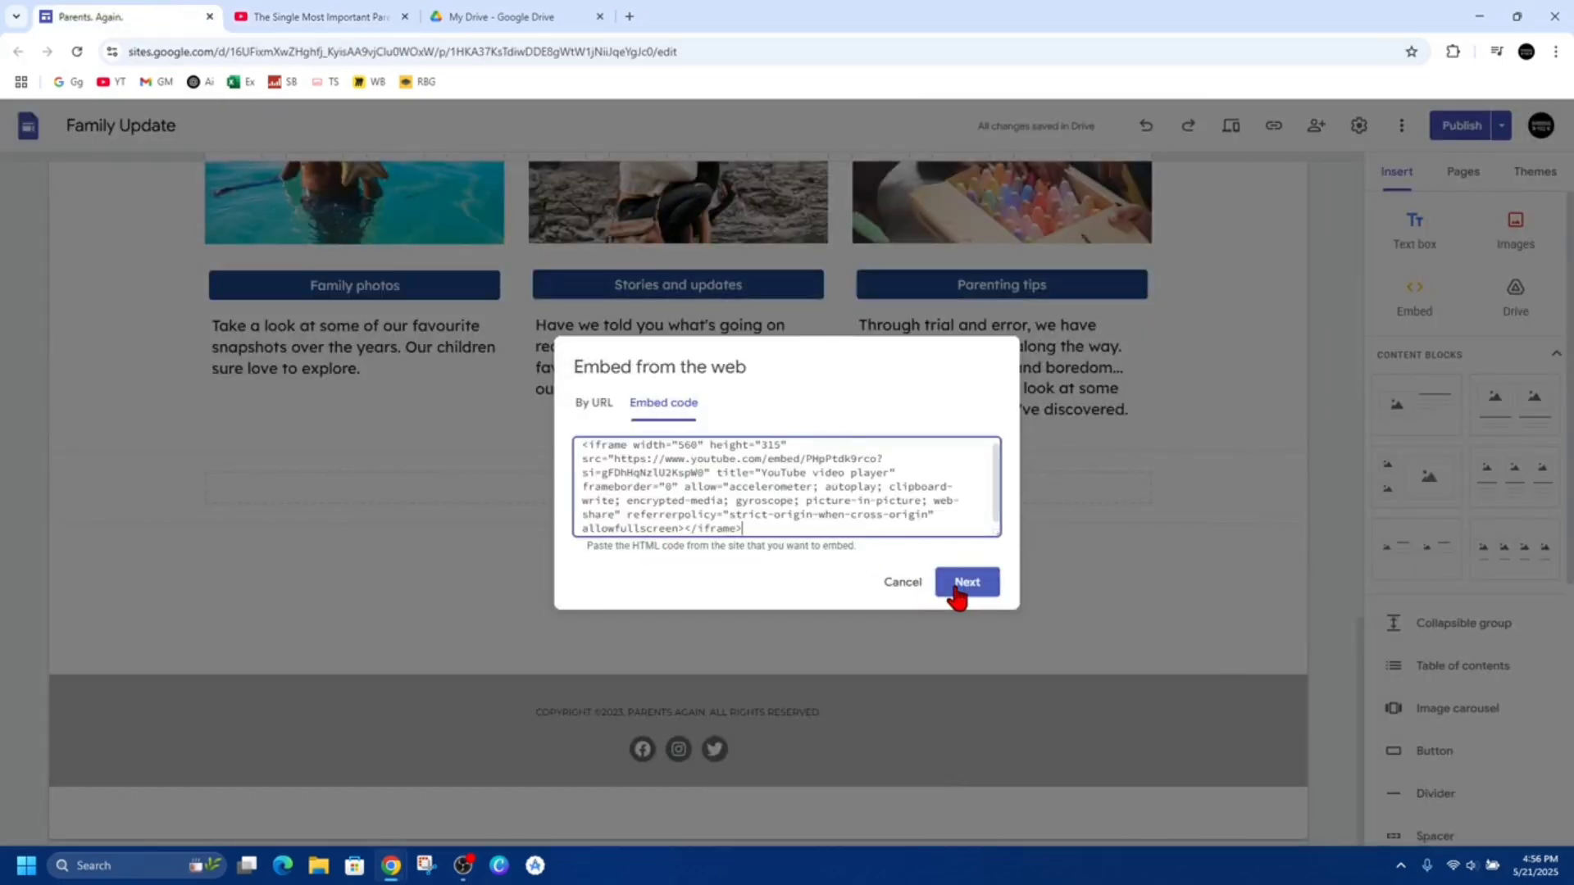
pyautogui.click(967, 583)
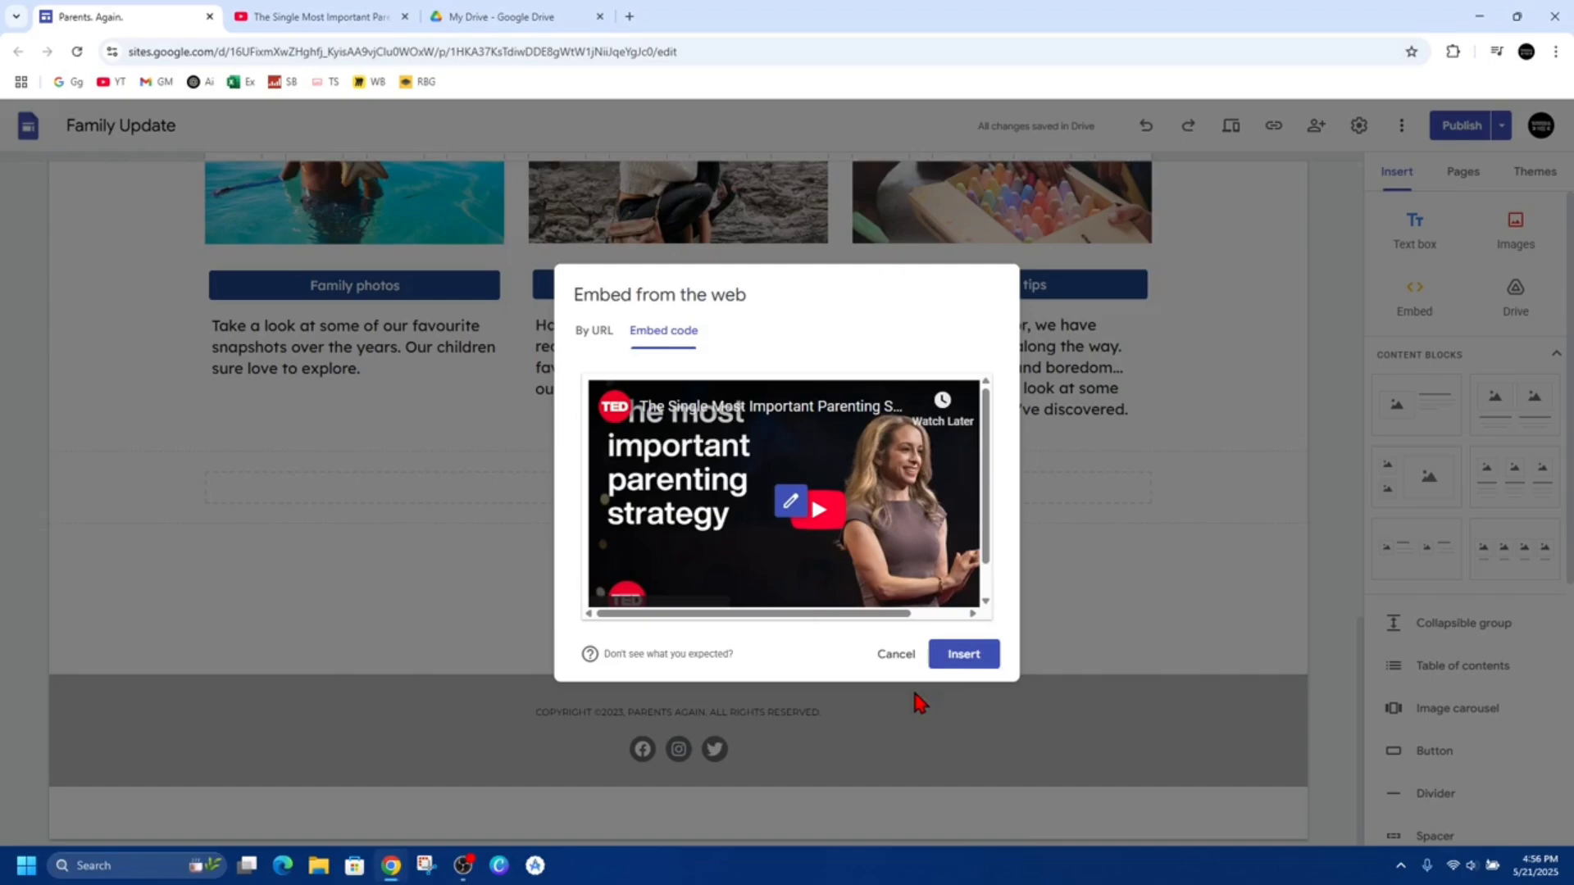
pyautogui.click(963, 655)
pyautogui.moveTo(504, 470)
pyautogui.mouseDown()
pyautogui.moveTo(824, 495)
pyautogui.moveTo(923, 477)
pyautogui.mouseUp()
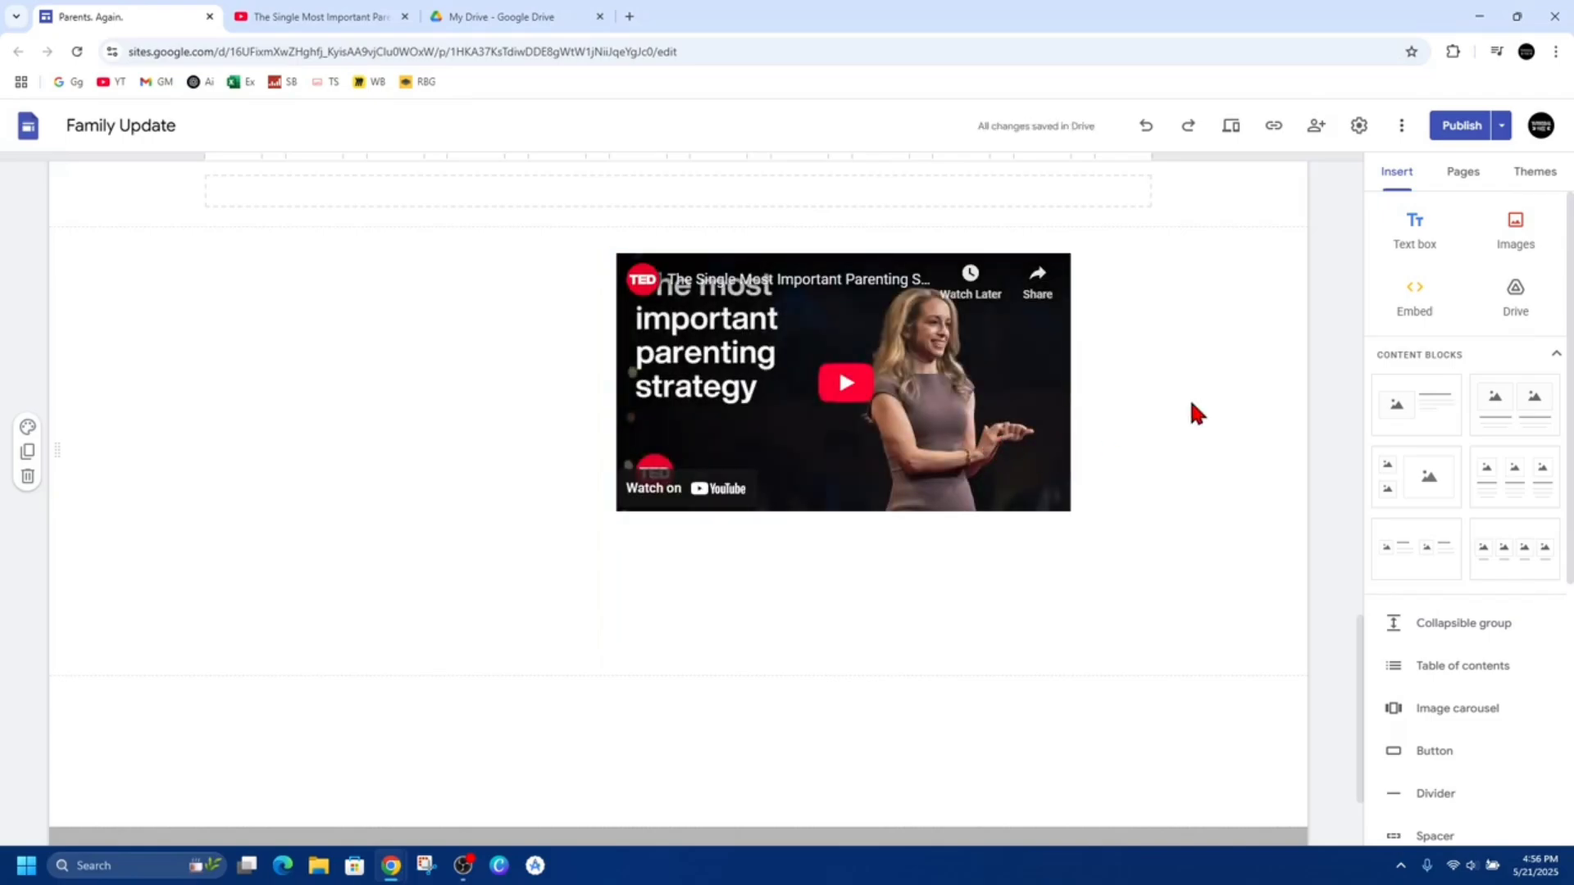
pyautogui.click(502, 16)
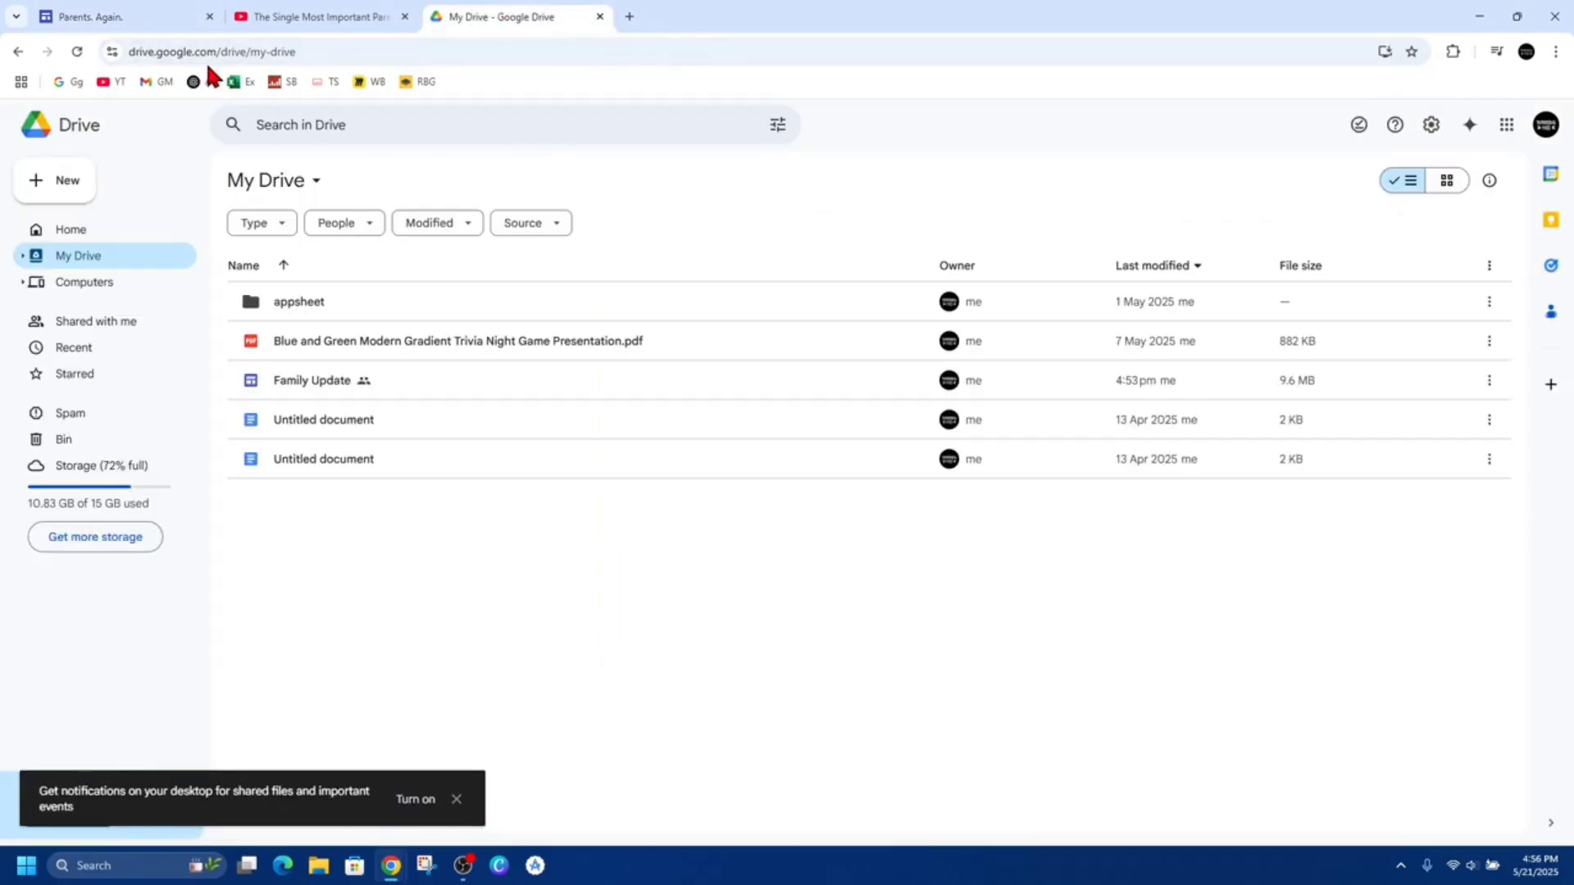
# Step: Upload 3066451-uhd_4096_2160_24fps.mp4 from Downloads to My Drive
pyautogui.click(64, 183)
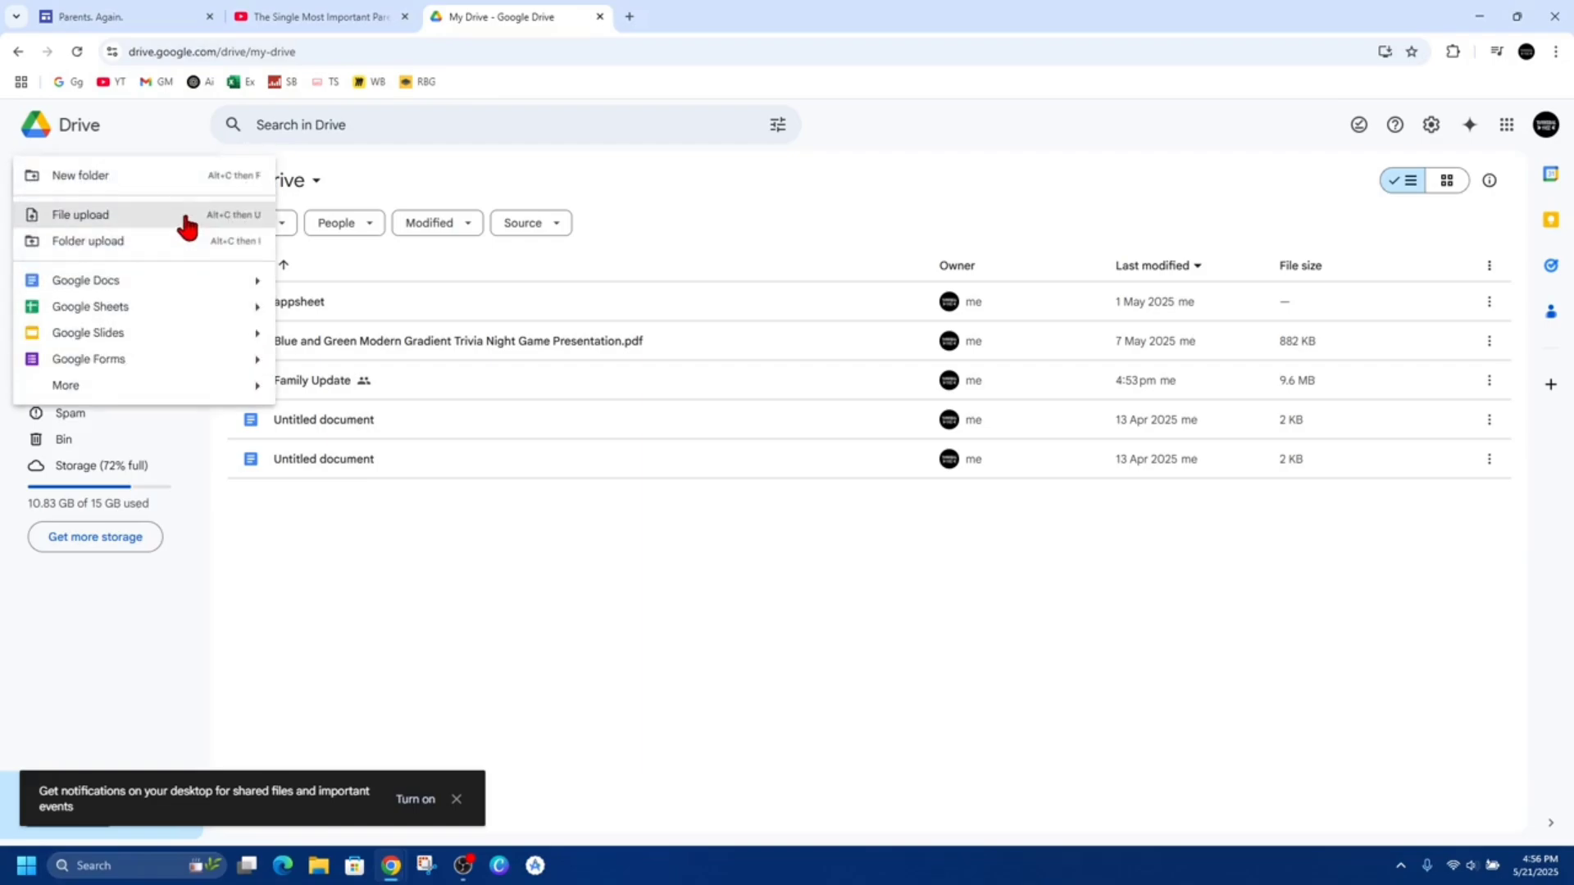
pyautogui.click(130, 219)
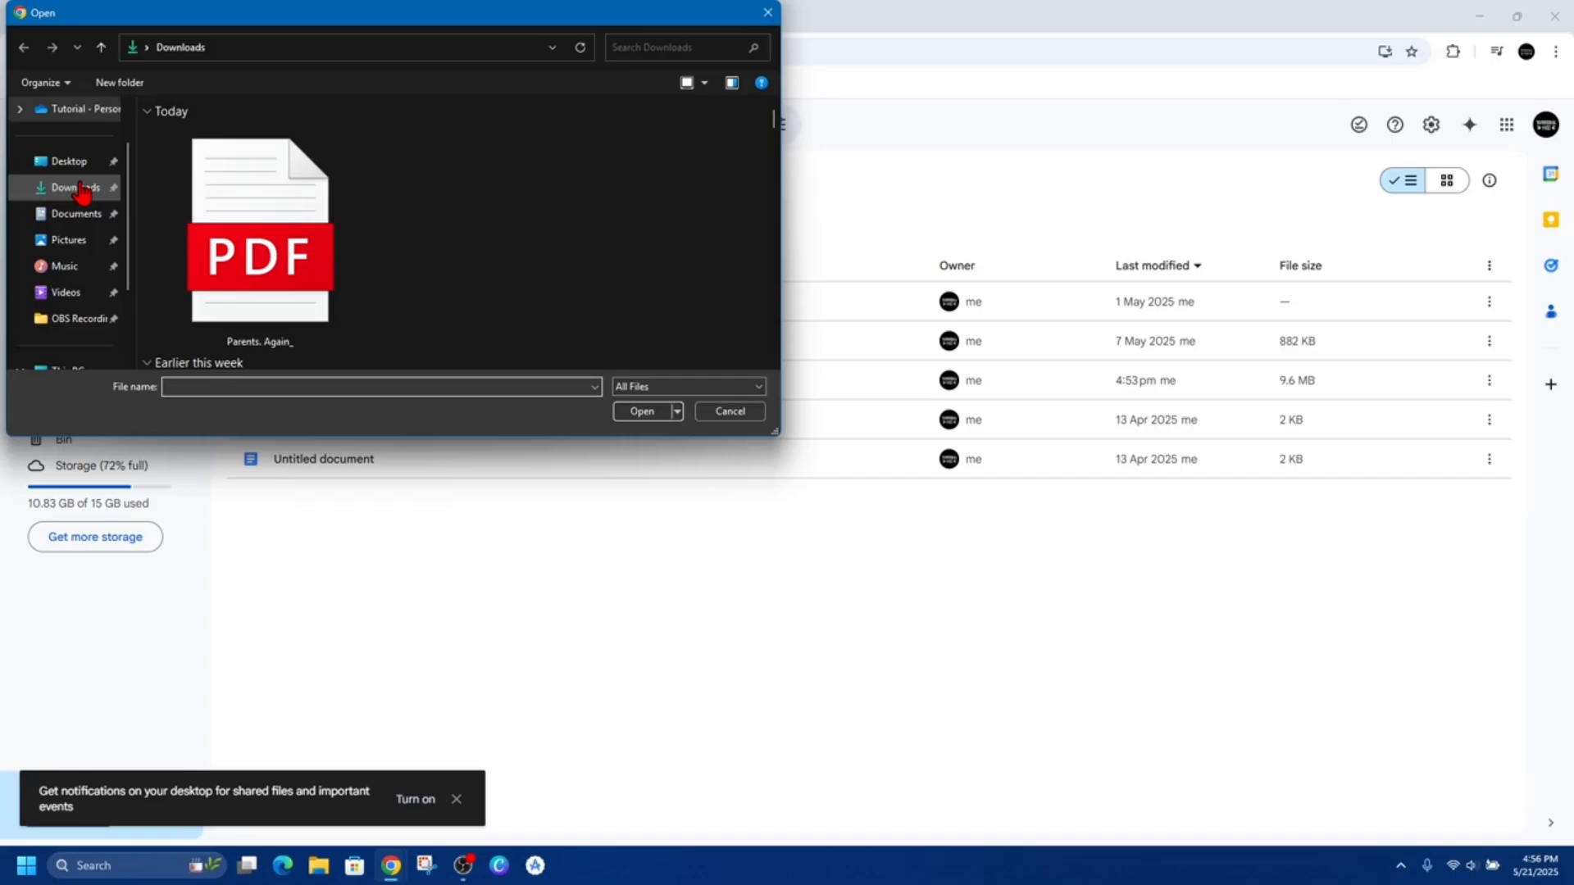
pyautogui.click(81, 190)
pyautogui.scroll(-3, 431, 267)
pyautogui.scroll(-3, 488, 280)
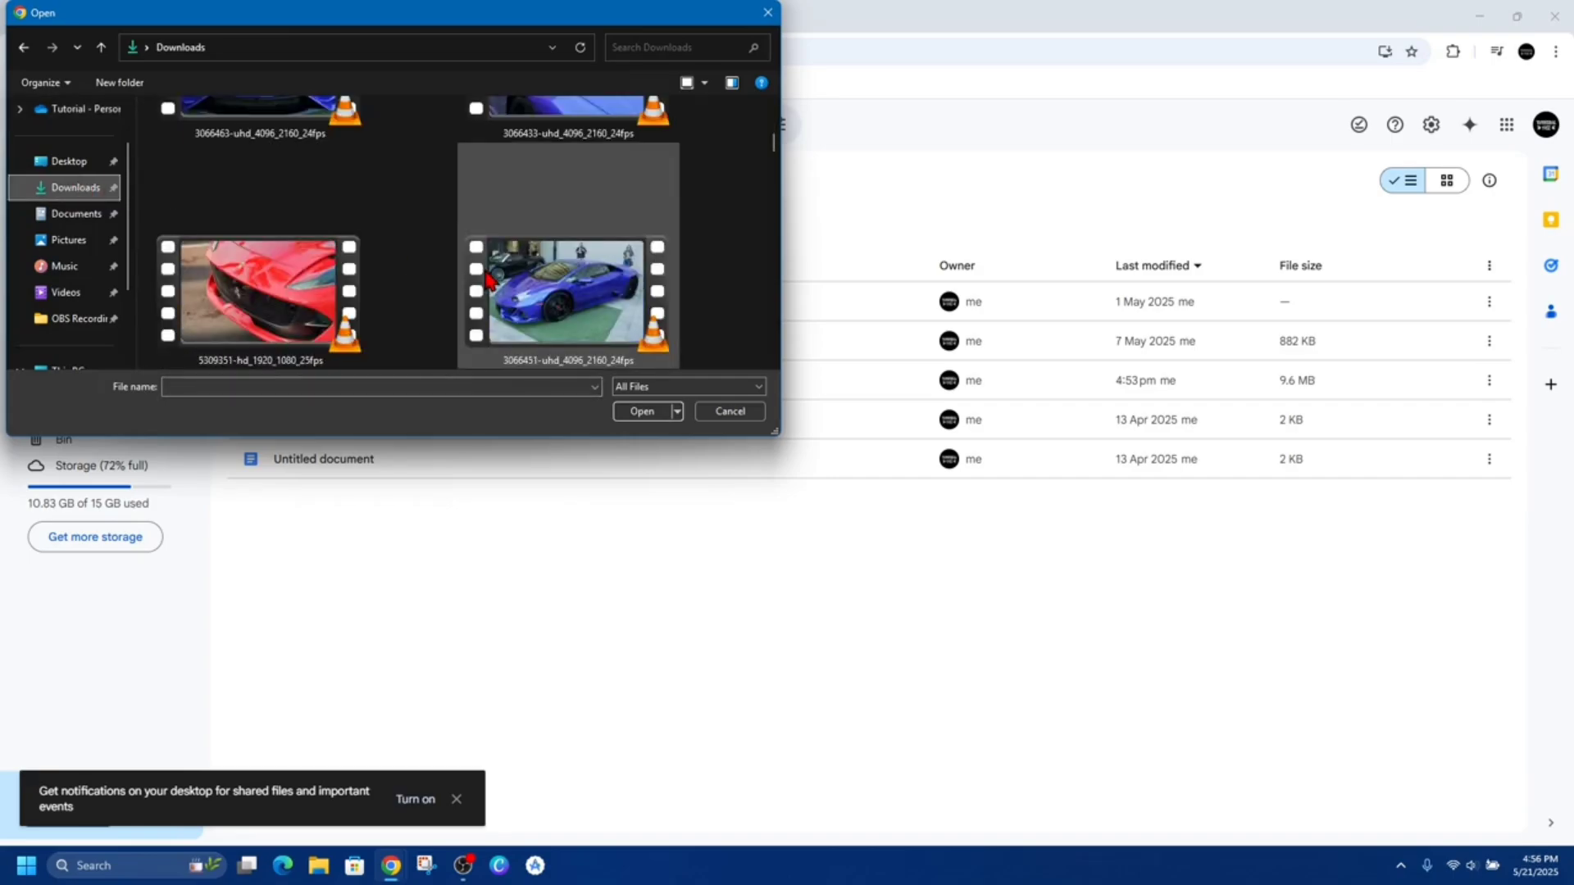
pyautogui.doubleClick(565, 288)
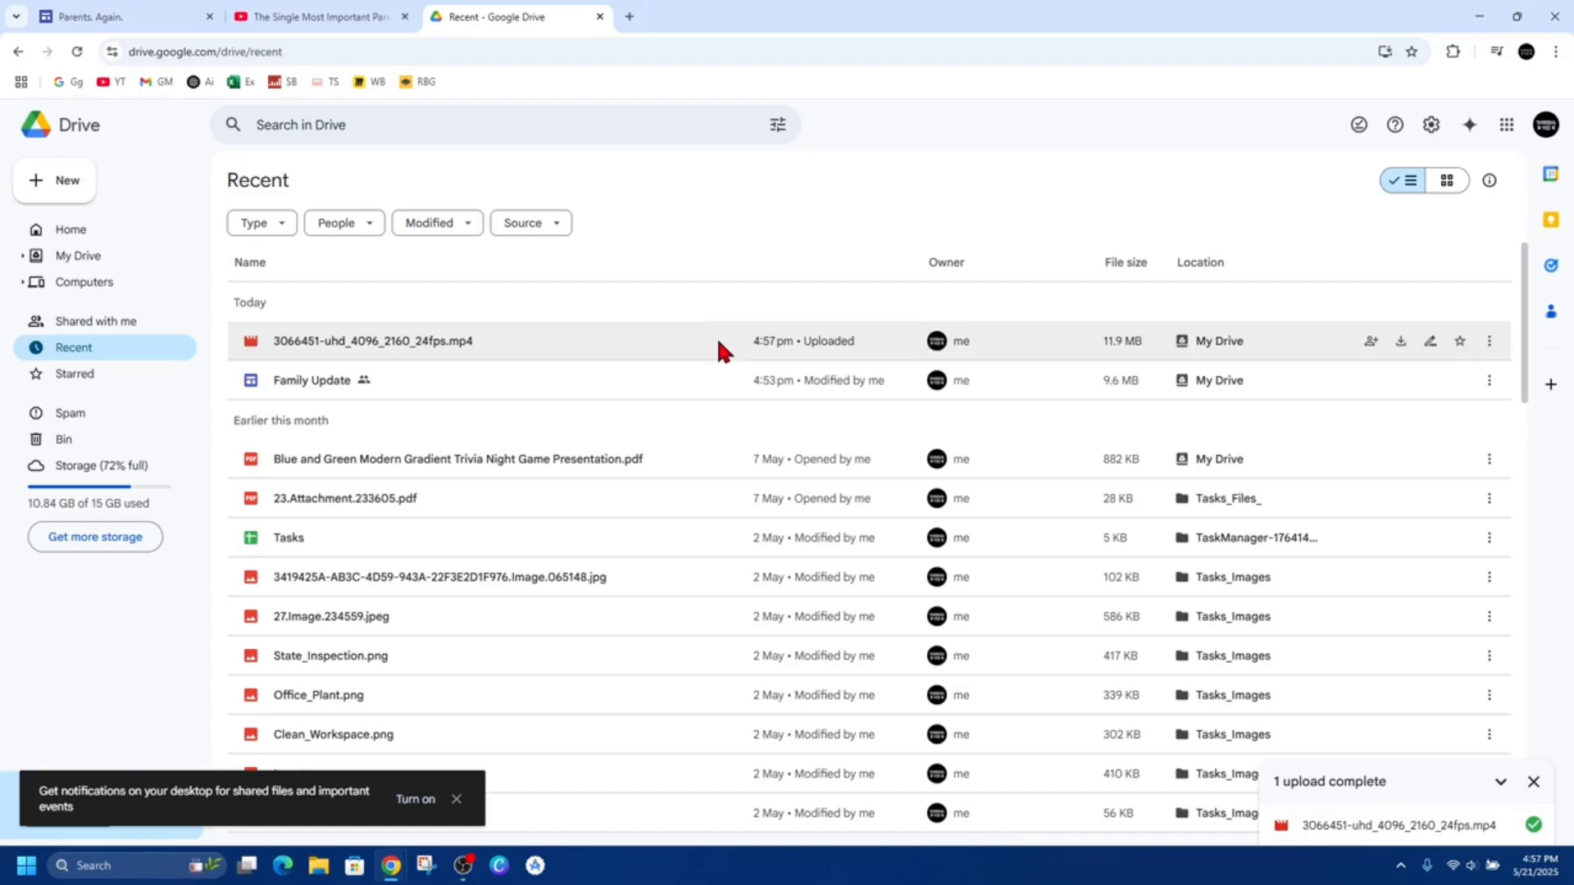
pyautogui.click(187, 15)
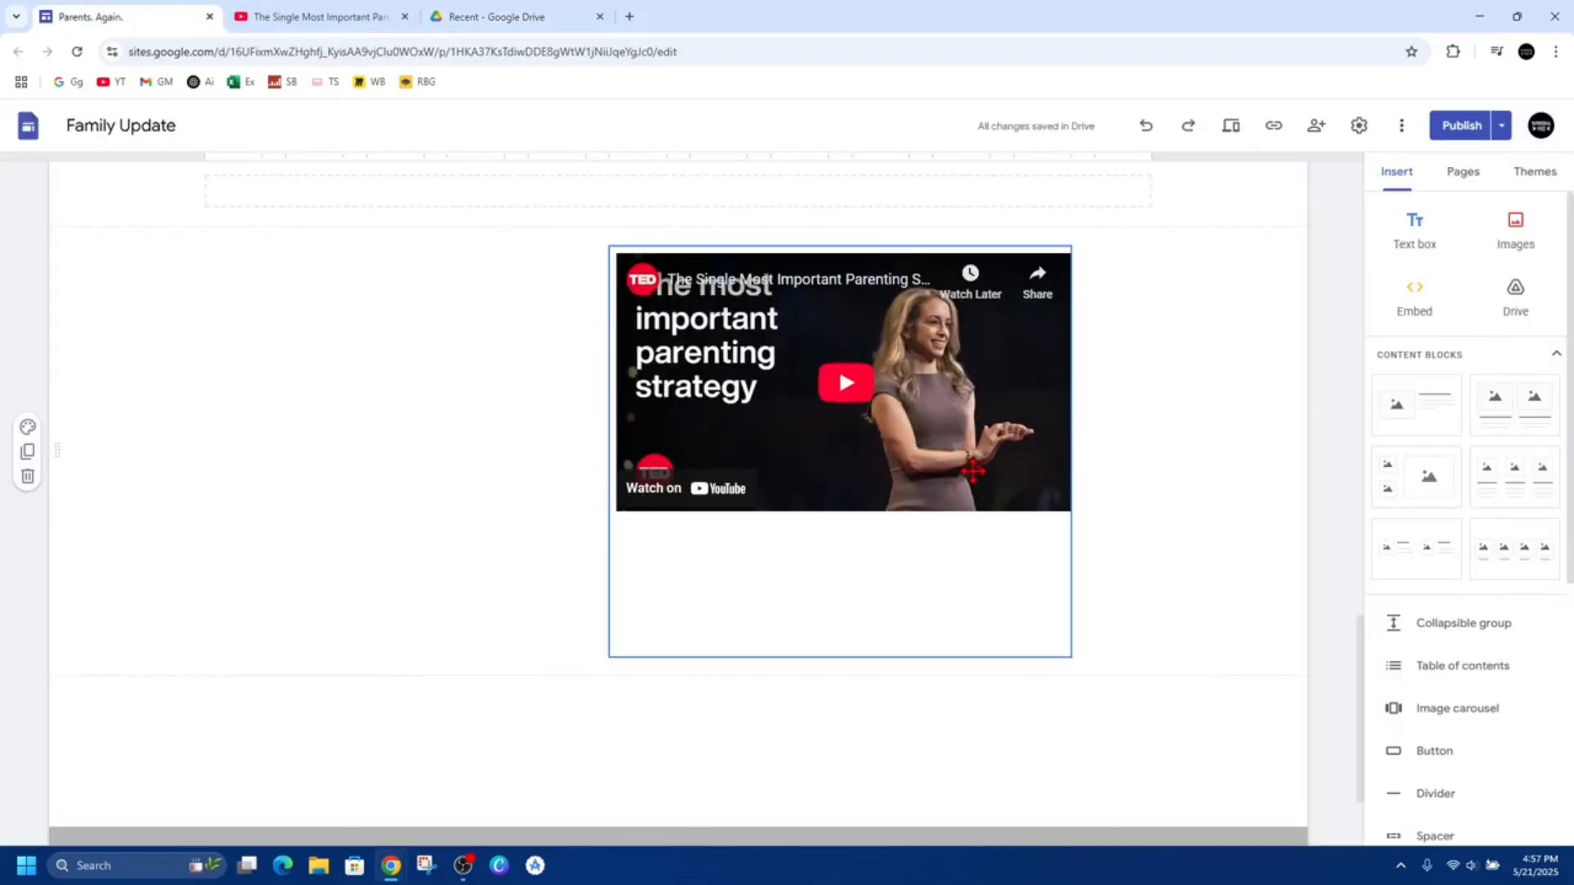
# Step: Insert the Drive car video below the cards without sharing it, and delete the TED embed
pyautogui.click(1514, 308)
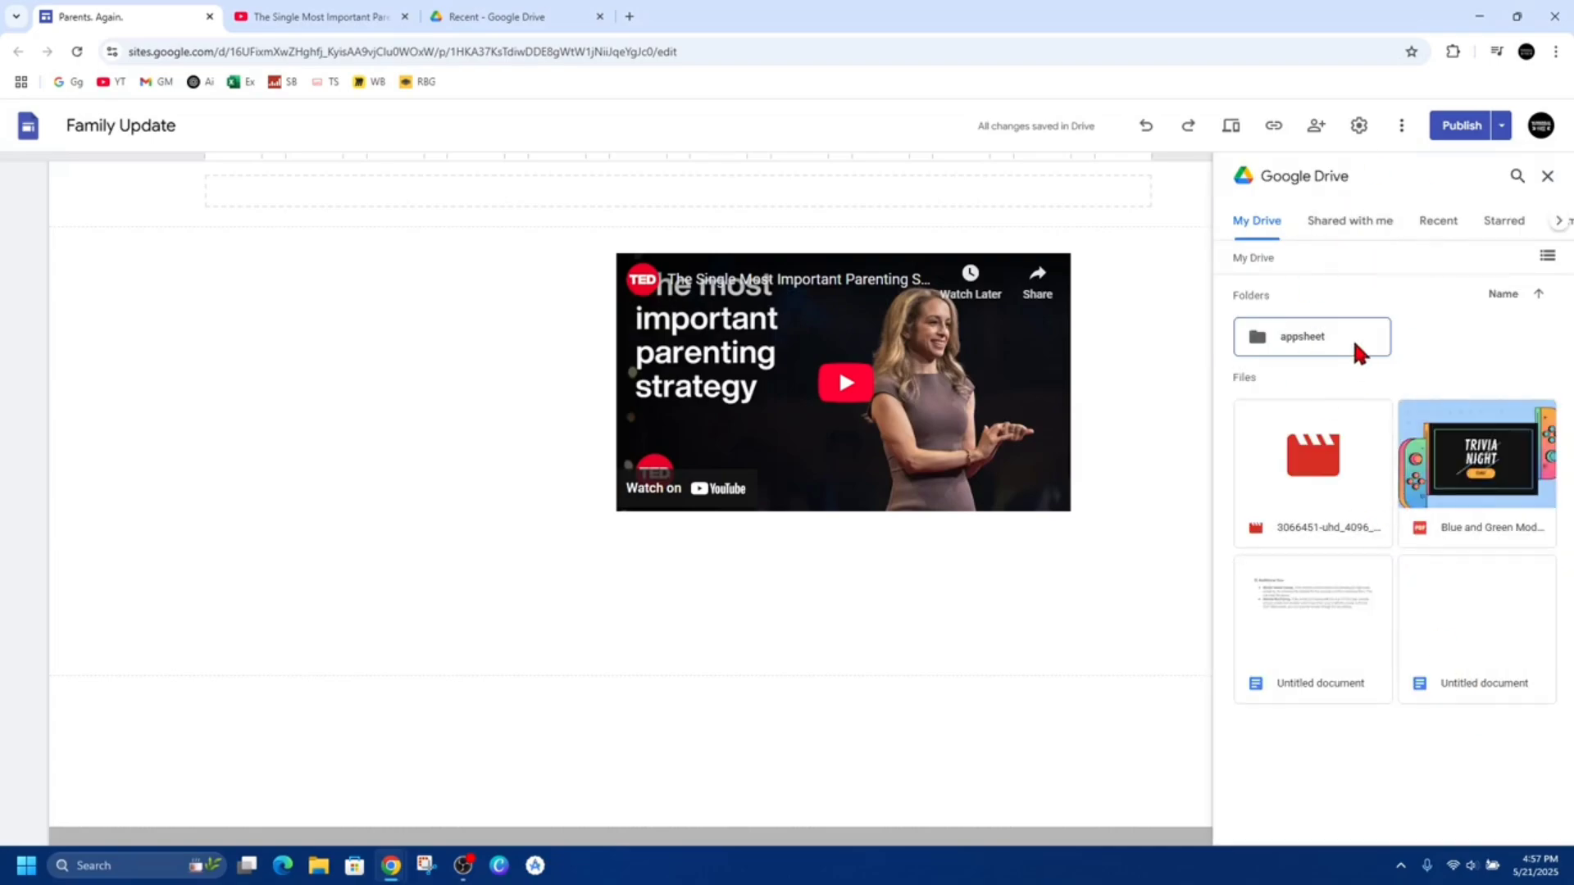
pyautogui.click(1427, 222)
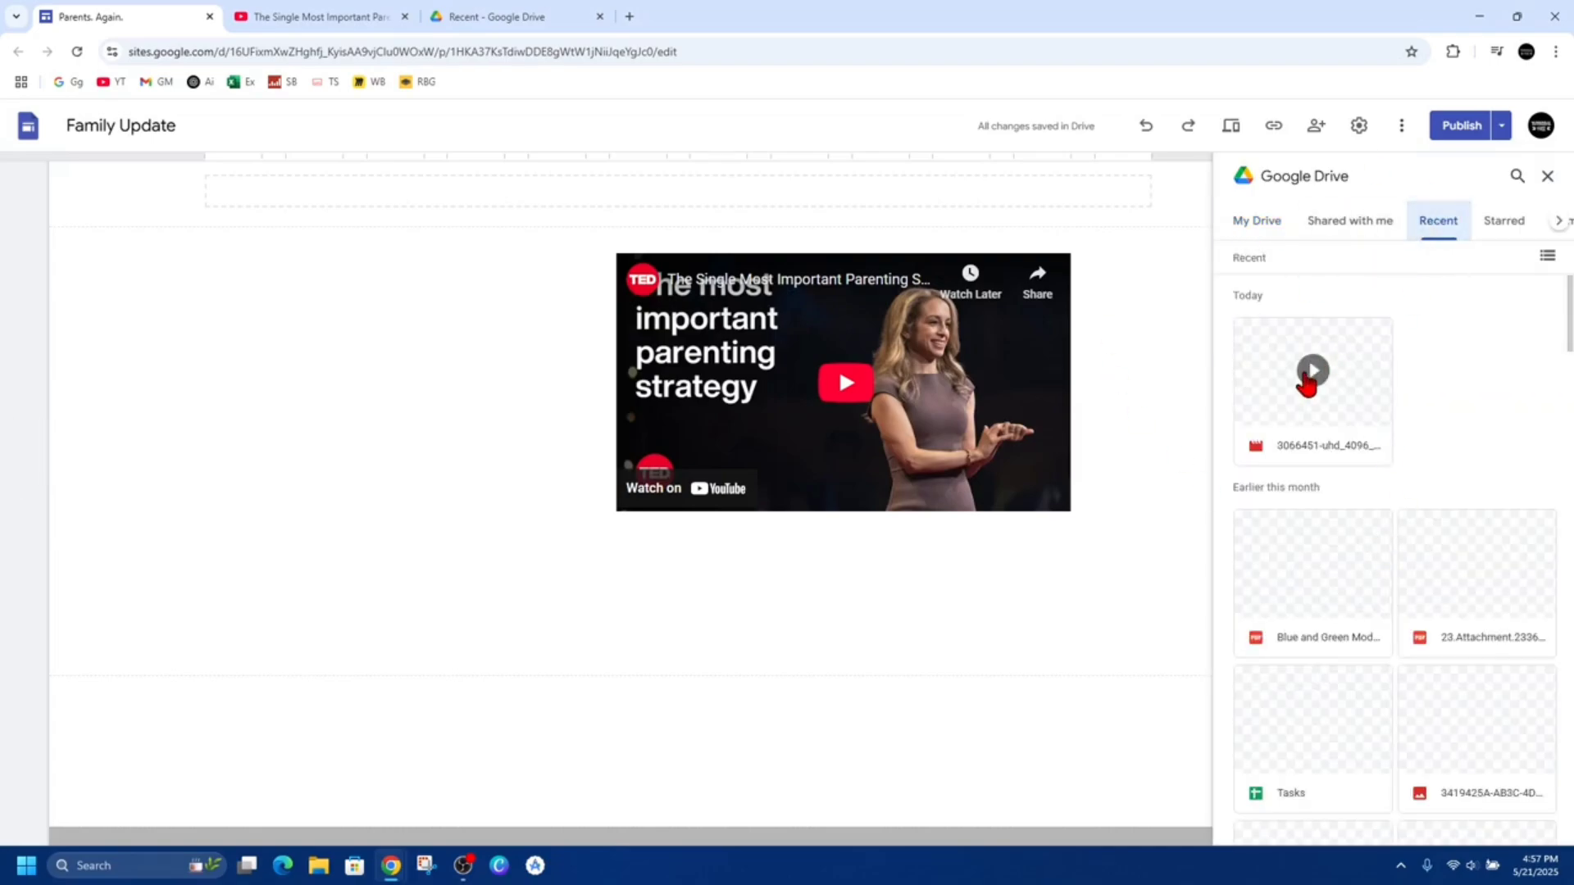
pyautogui.click(1341, 375)
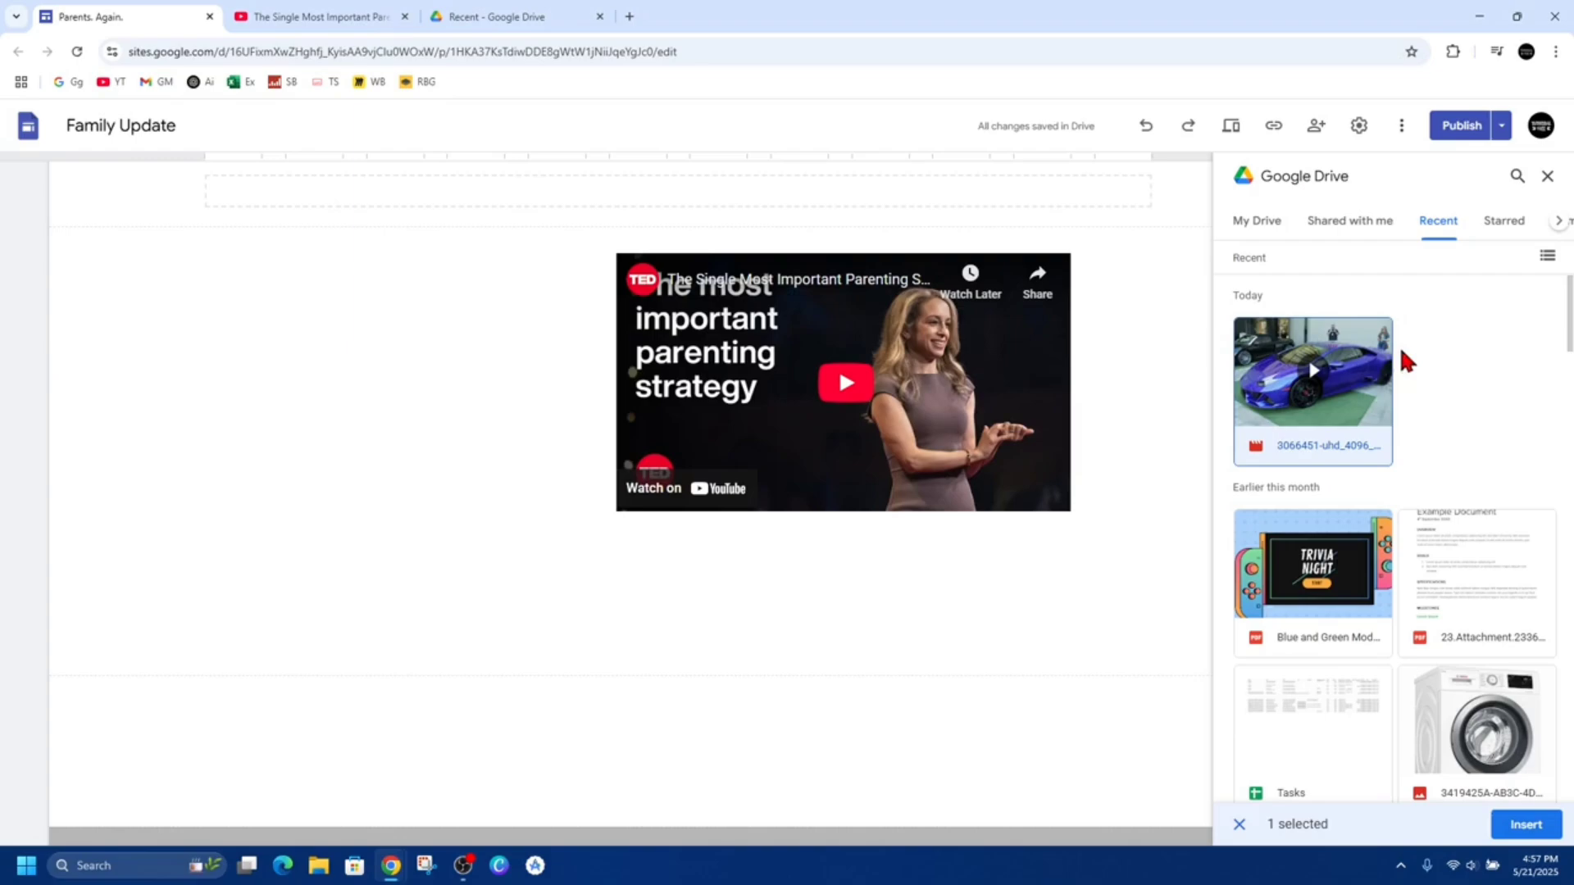
pyautogui.click(1530, 828)
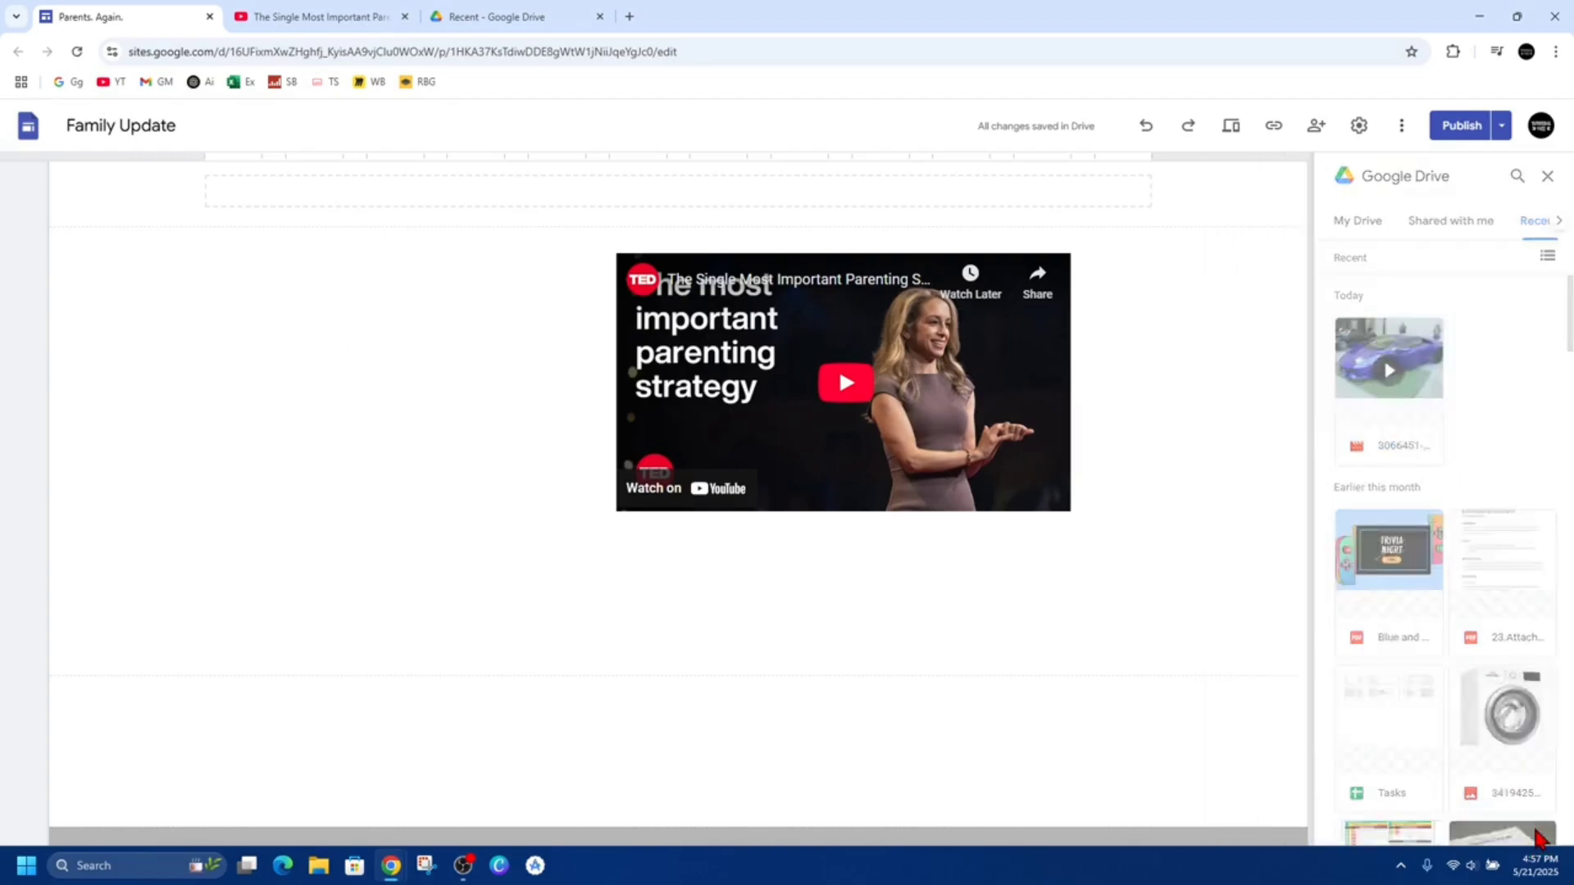
pyautogui.moveTo(422, 429)
pyautogui.mouseDown()
pyautogui.moveTo(816, 445)
pyautogui.moveTo(684, 391)
pyautogui.mouseUp()
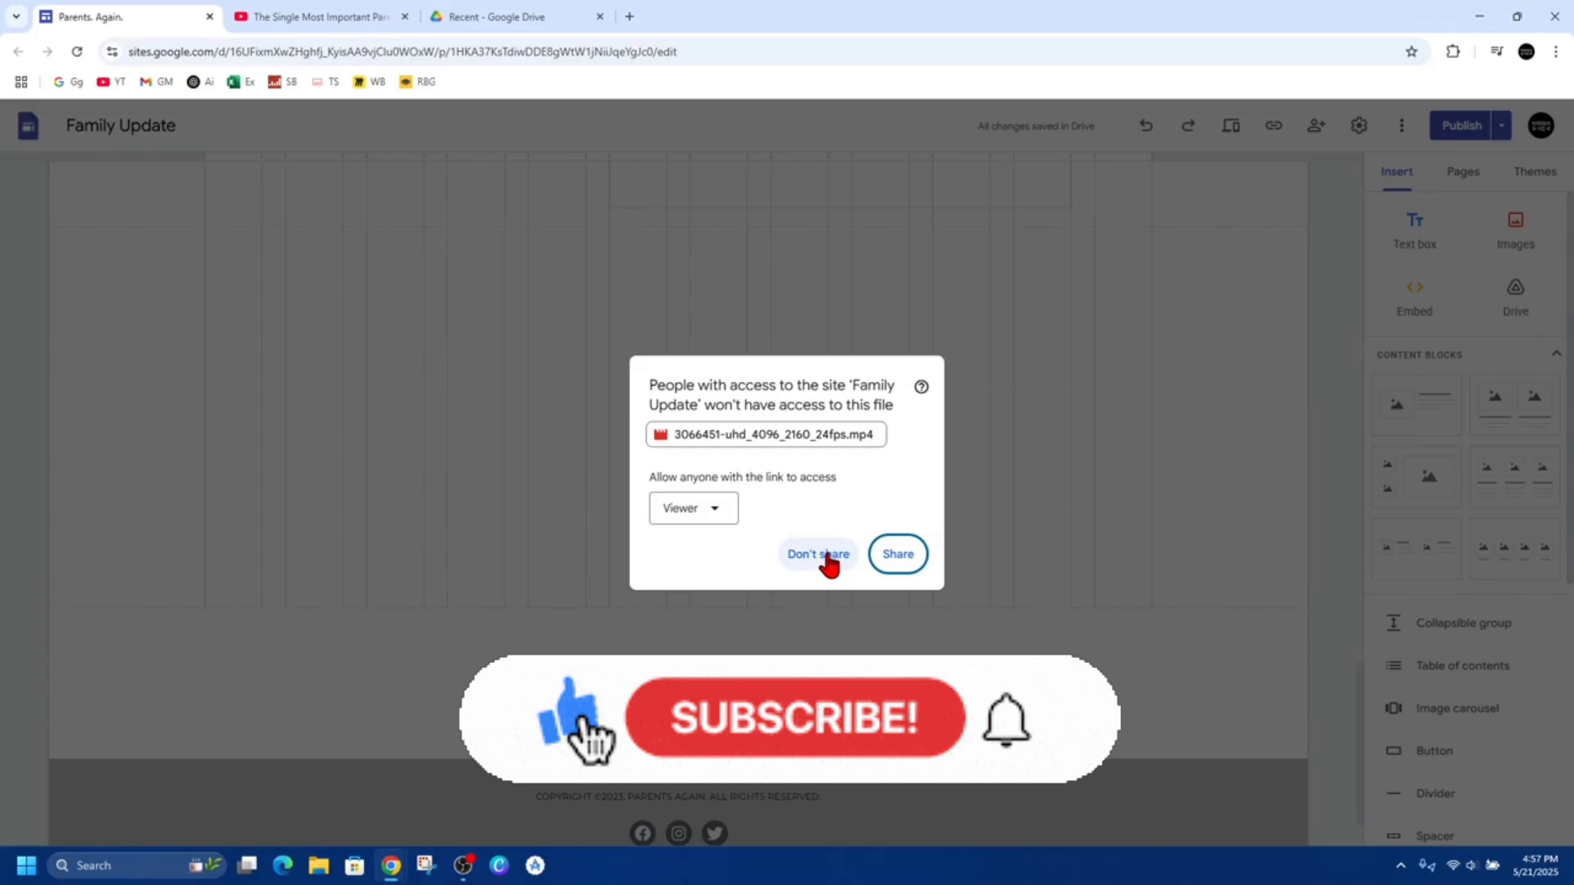
pyautogui.click(825, 557)
pyautogui.moveTo(833, 562); pyautogui.dragTo(627, 350)
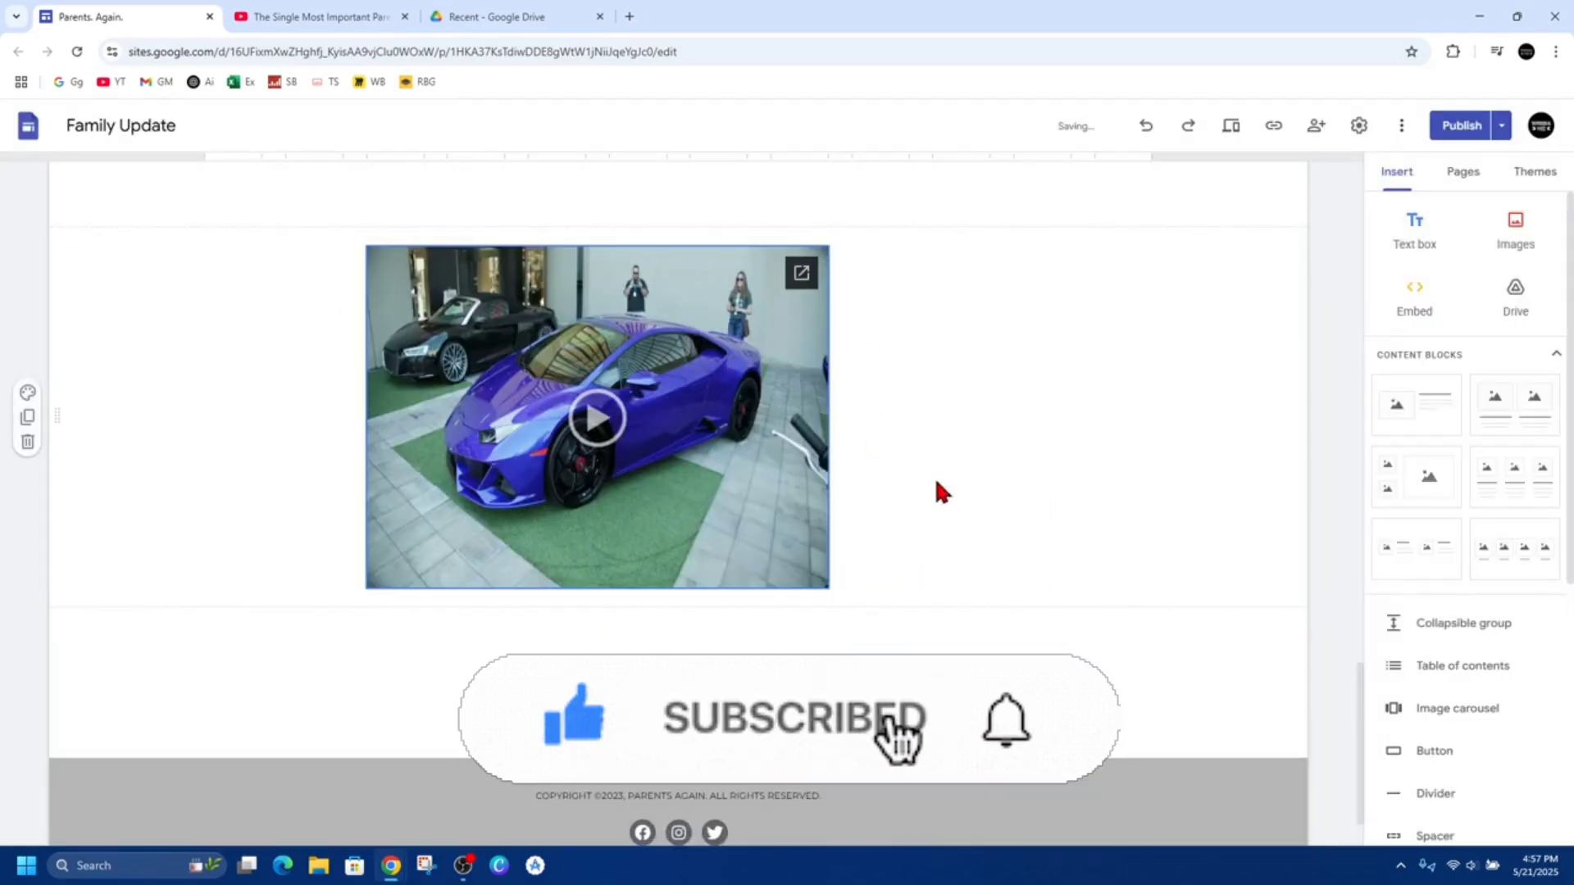
pyautogui.scroll(3, 563, 456)
pyautogui.click(923, 353)
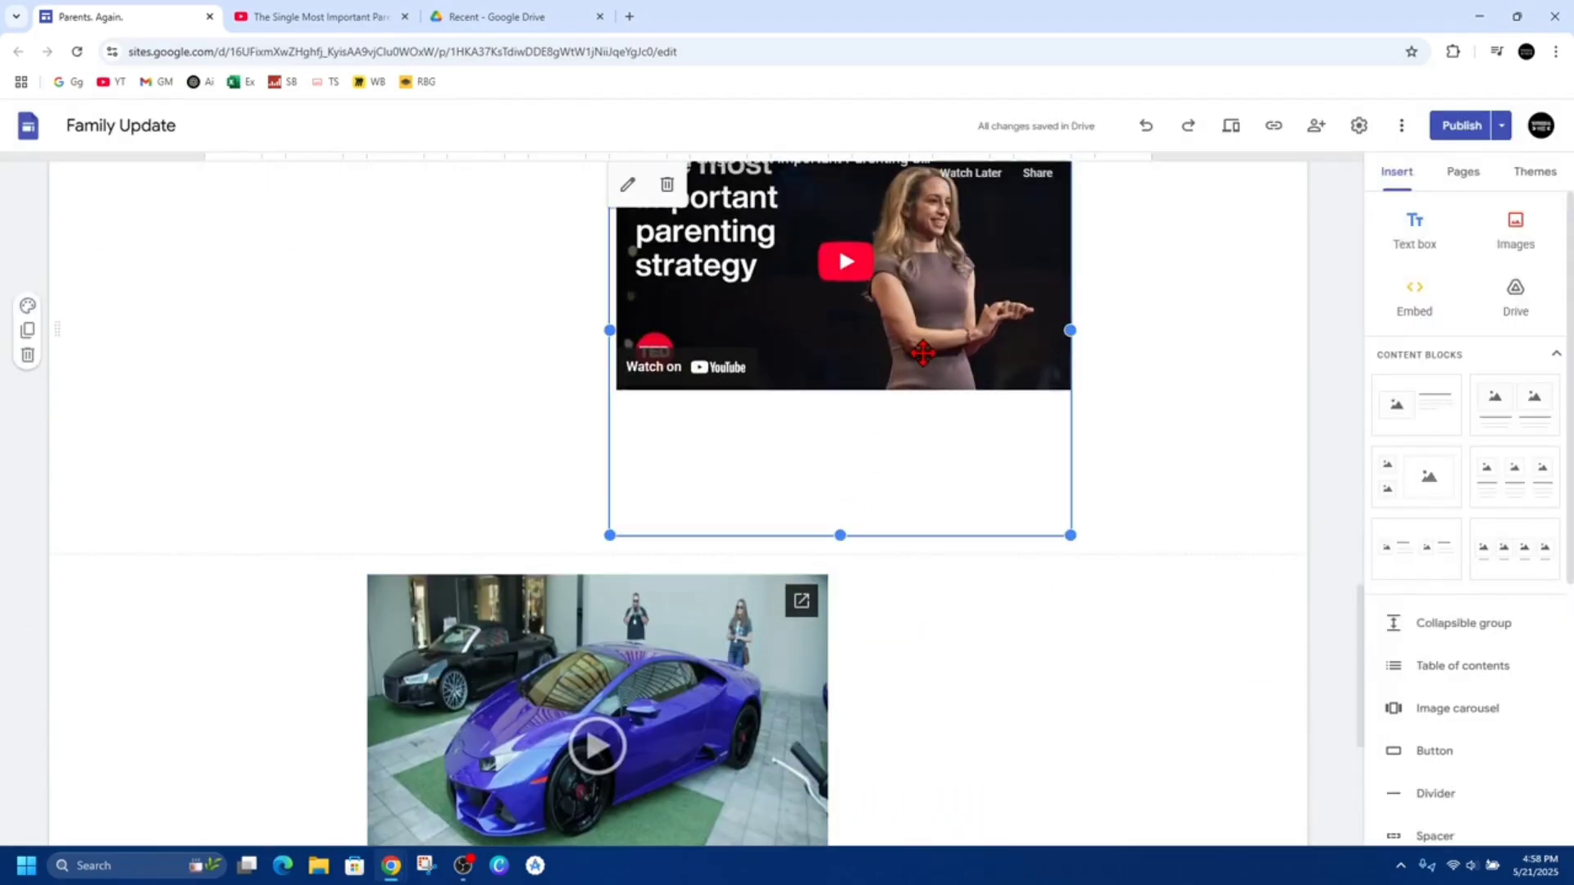
pyautogui.press('Delete')
pyautogui.scroll(-1, 951, 657)
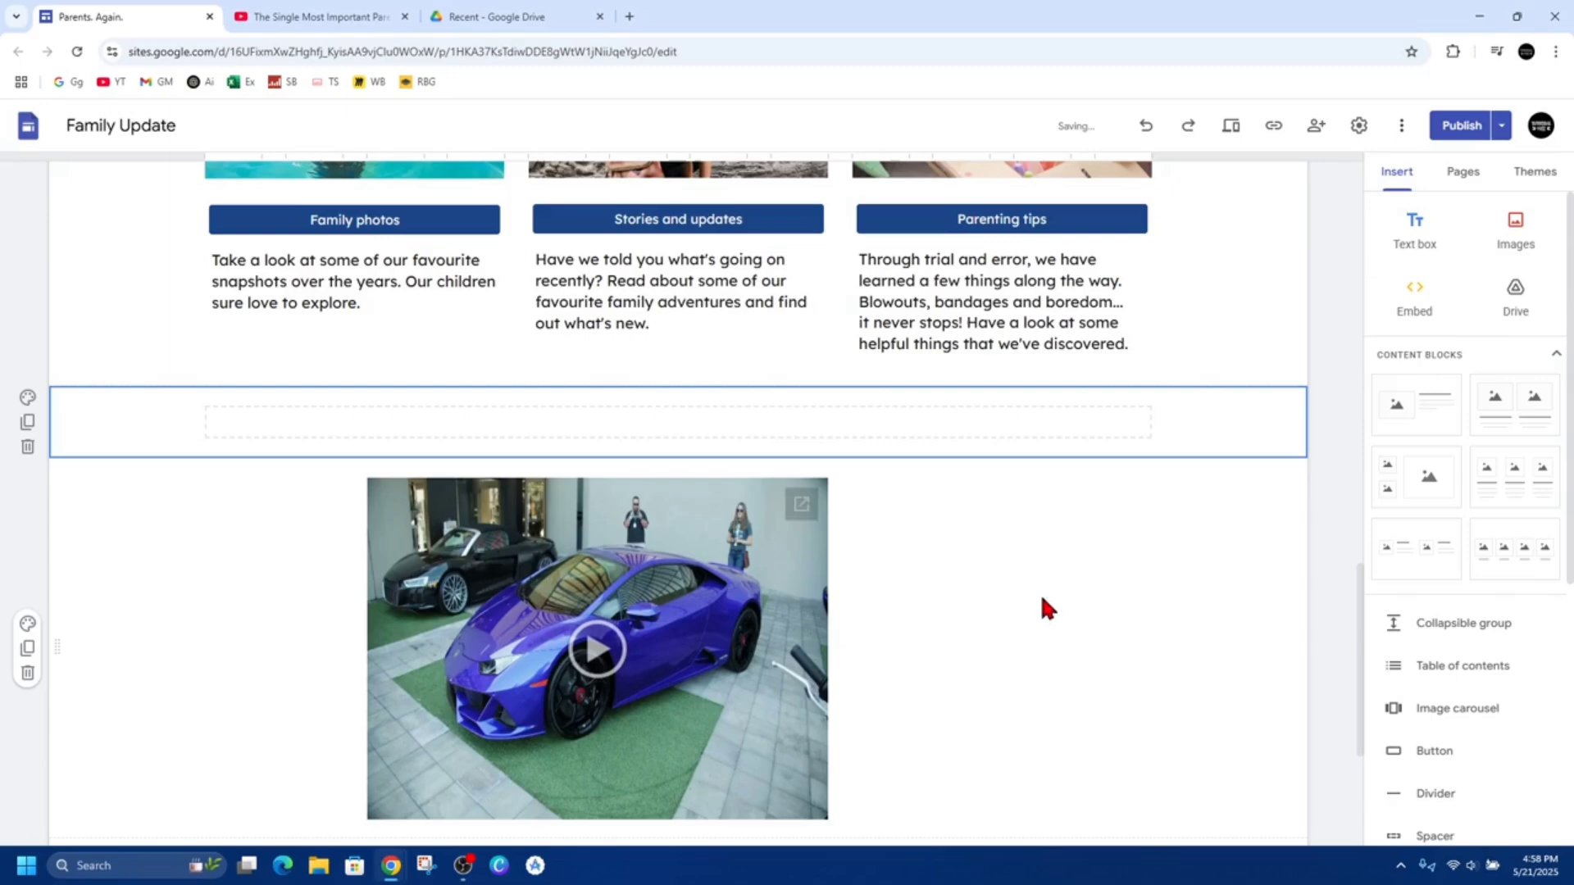